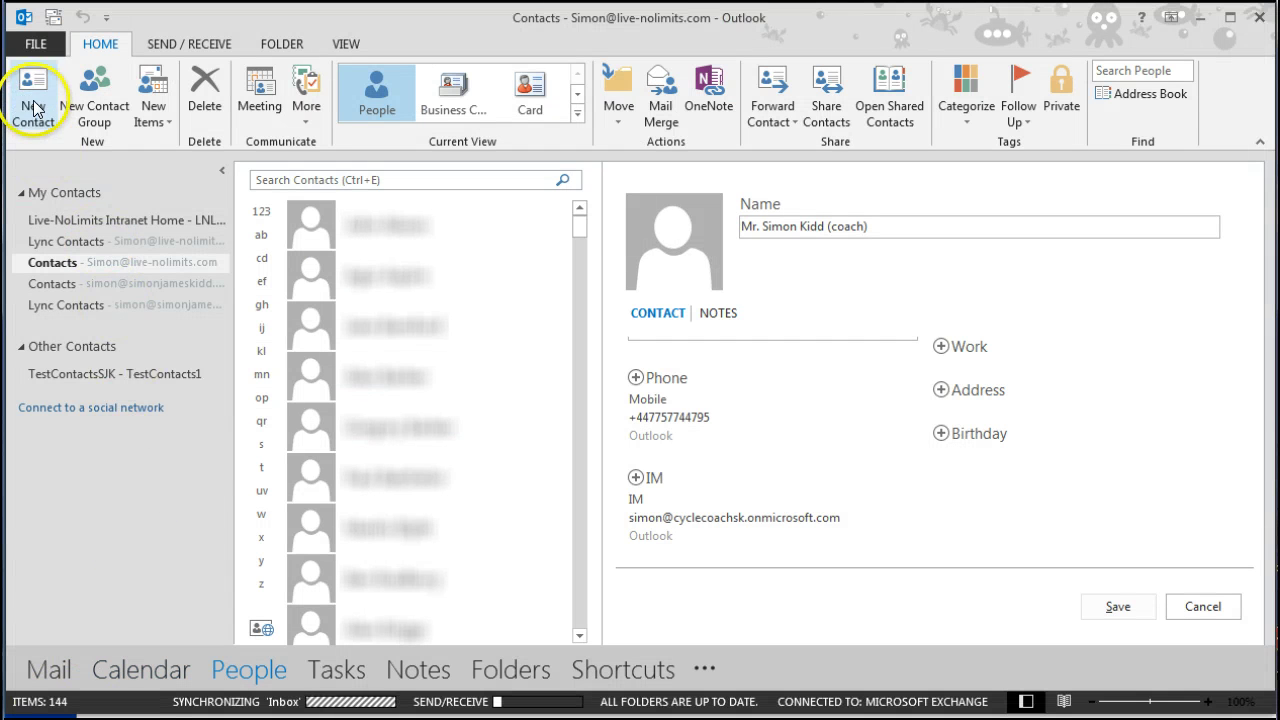
# Open a blank contact form to view its fields and close it without saving
pyautogui.click(36, 92)
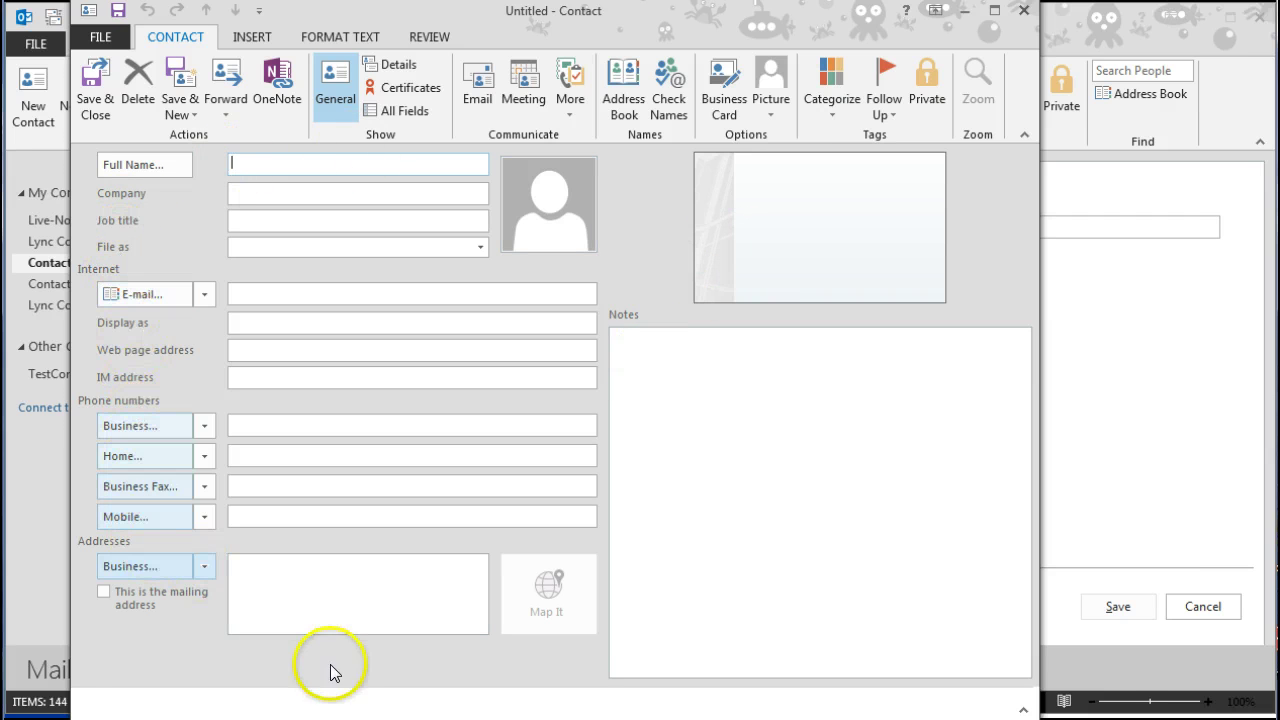
pyautogui.click(1024, 12)
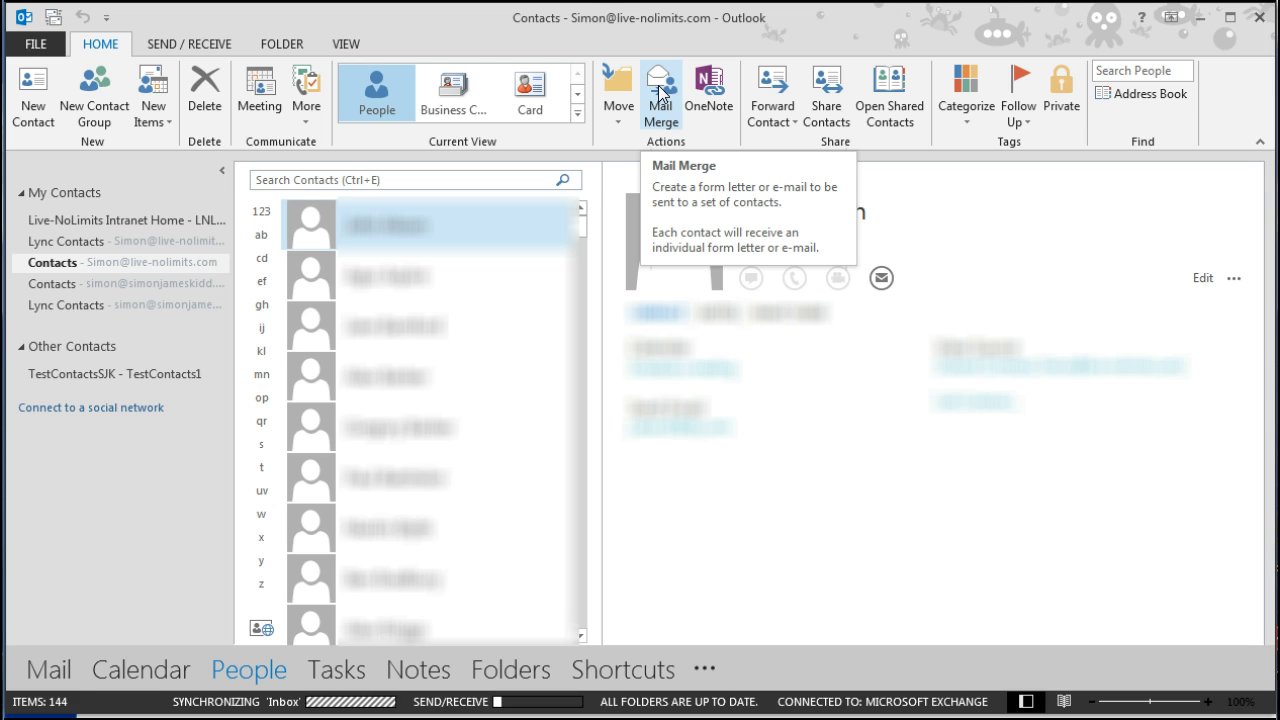
pyautogui.click(48, 672)
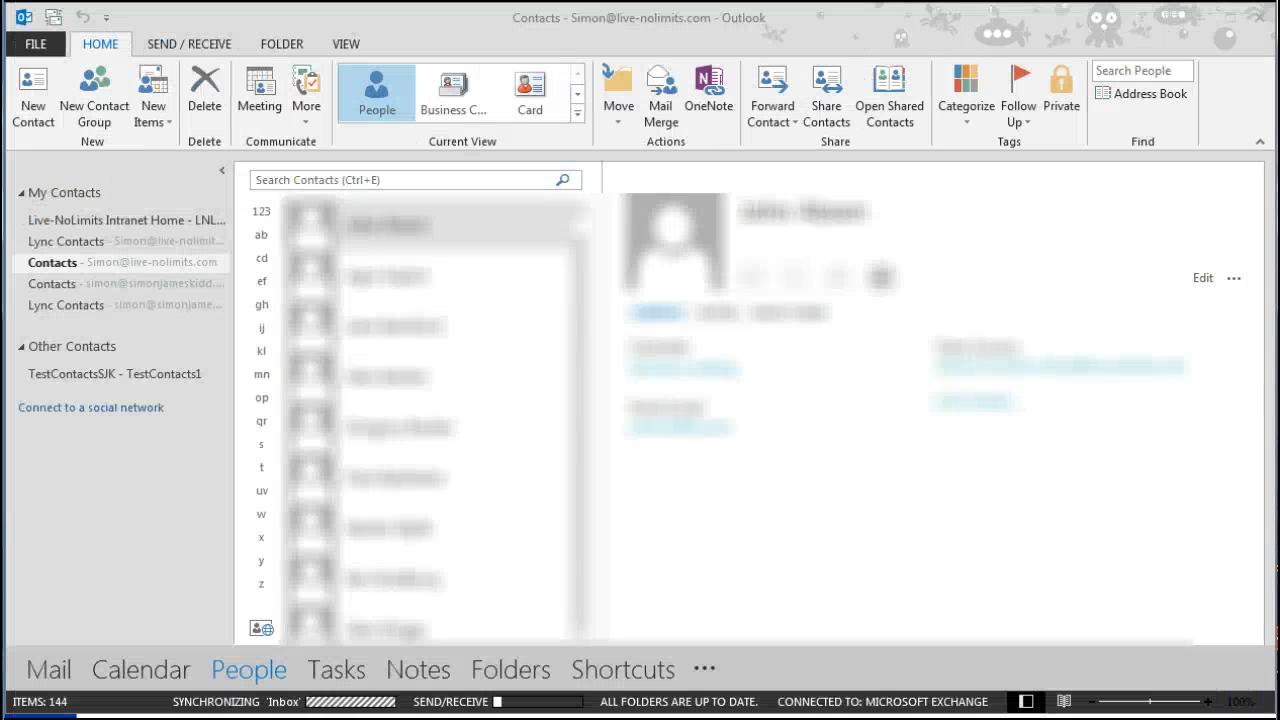
pyautogui.hotkey('ctrl', 'n')
pyautogui.moveTo(700, 660); pyautogui.dragTo(421, 41)
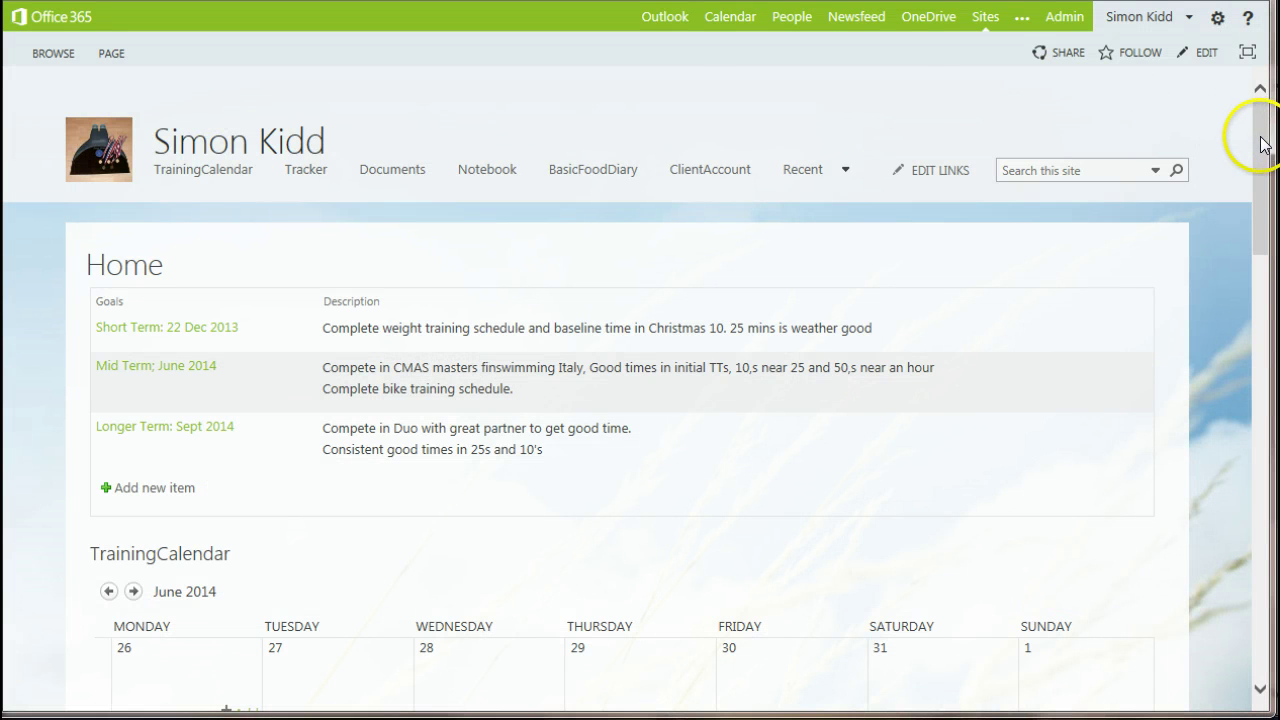
# Switch to the SharePoint client site and look over its home page, including the goals, training calendar and site links
pyautogui.moveTo(1260, 134)
pyautogui.mouseDown()
pyautogui.moveTo(1260, 600)
pyautogui.moveTo(1254, 140)
pyautogui.mouseUp()
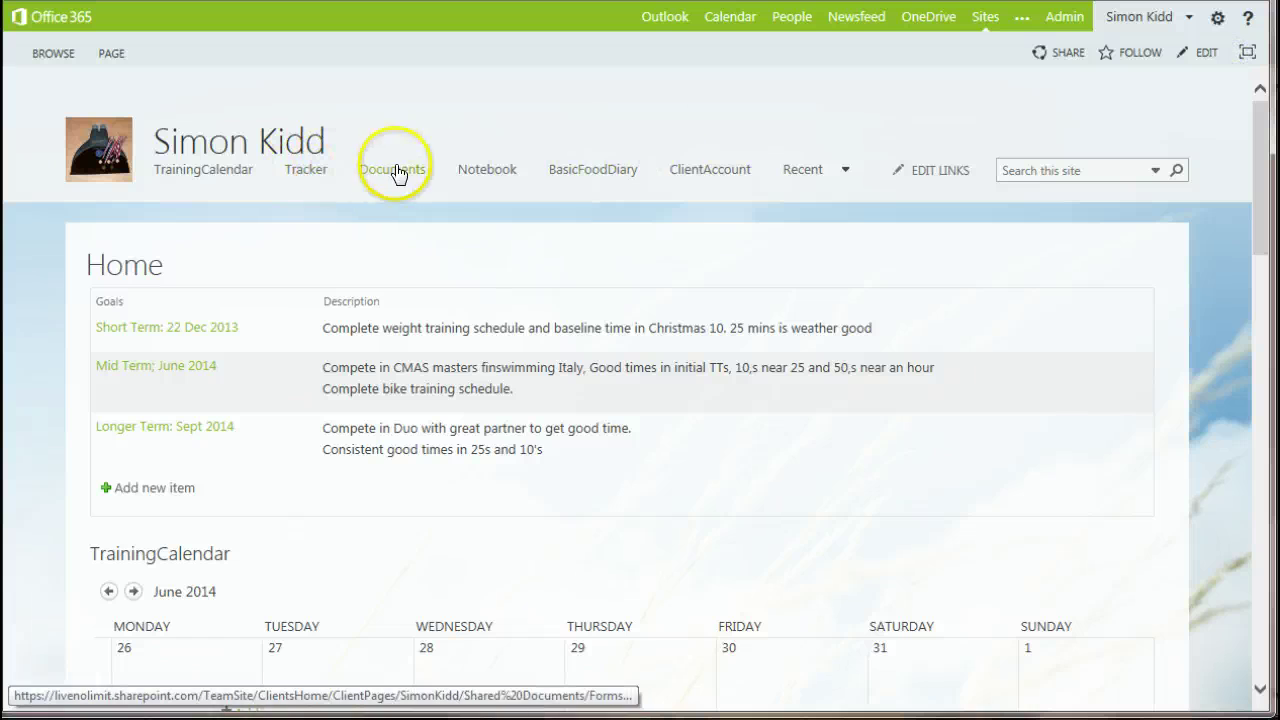
pyautogui.moveTo(811, 171)
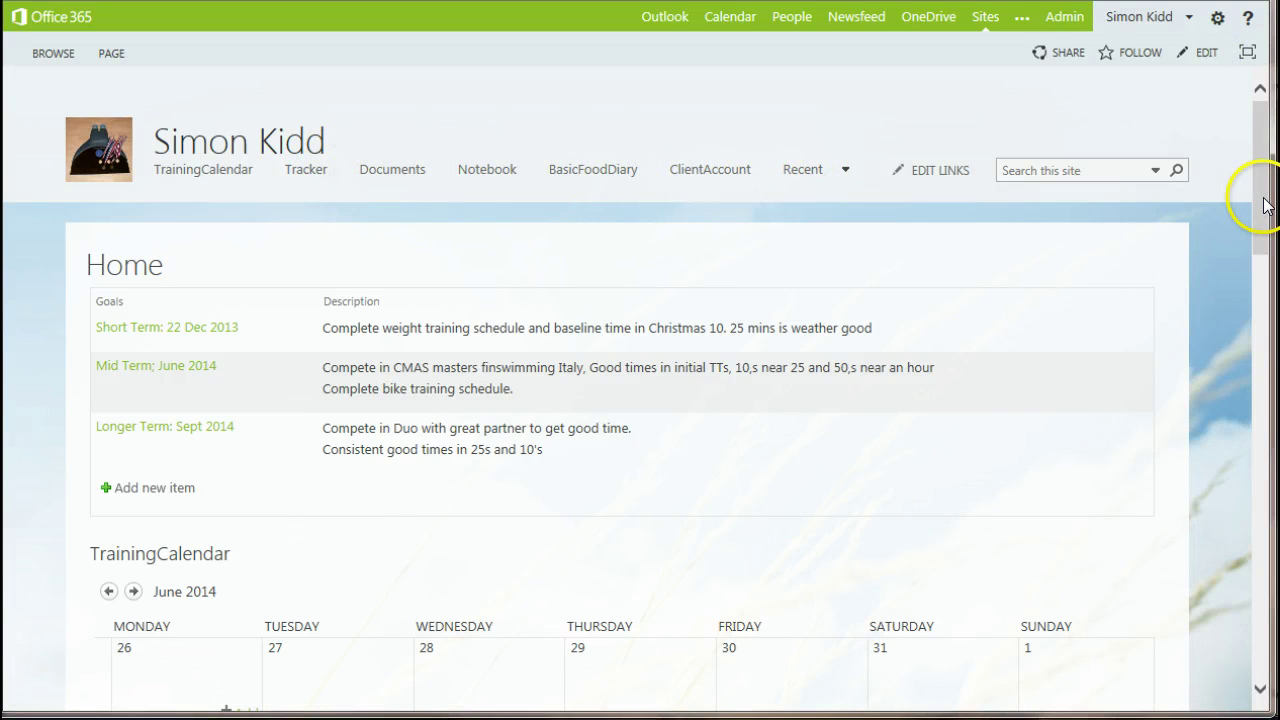
pyautogui.moveTo(1263, 171)
pyautogui.mouseDown()
pyautogui.moveTo(1260, 206)
pyautogui.moveTo(1257, 173)
pyautogui.mouseUp()
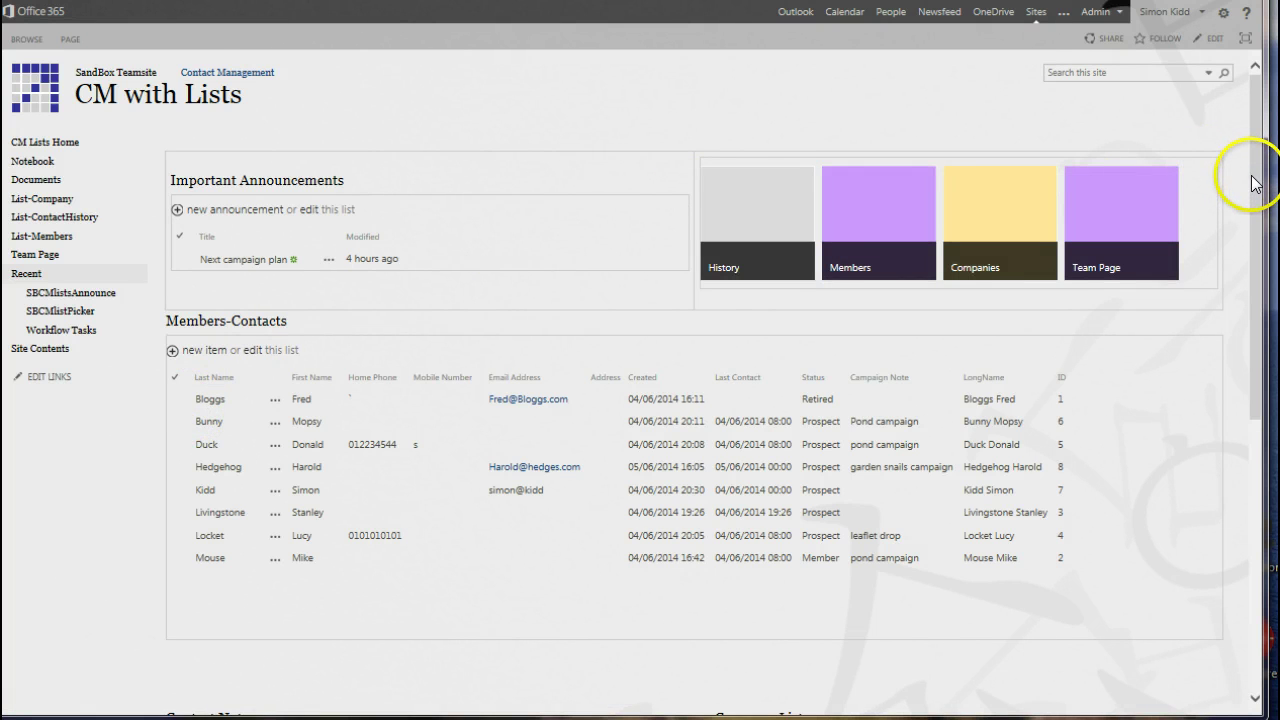
# Look over the CM with Lists home page, from the announcements and Members-Contacts down to Contact Notes and Company List
pyautogui.moveTo(1257, 94); pyautogui.dragTo(1222, 110)
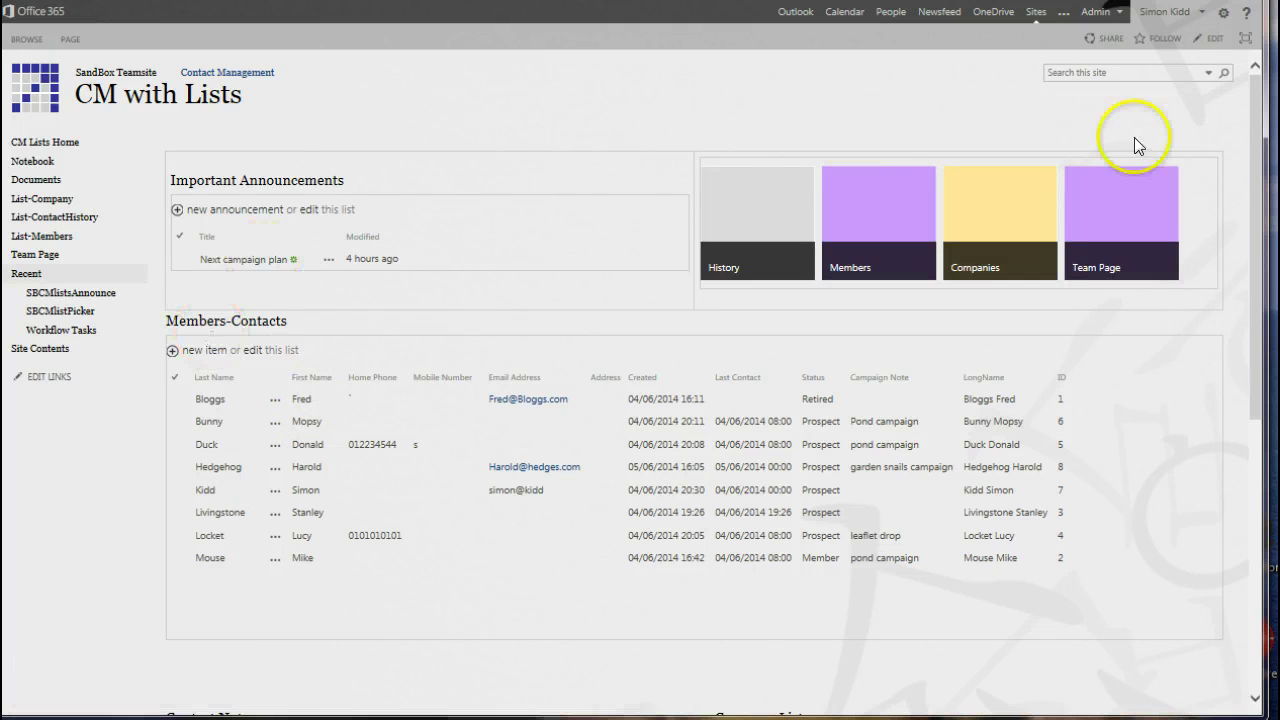
pyautogui.moveTo(1251, 177); pyautogui.dragTo(1246, 367)
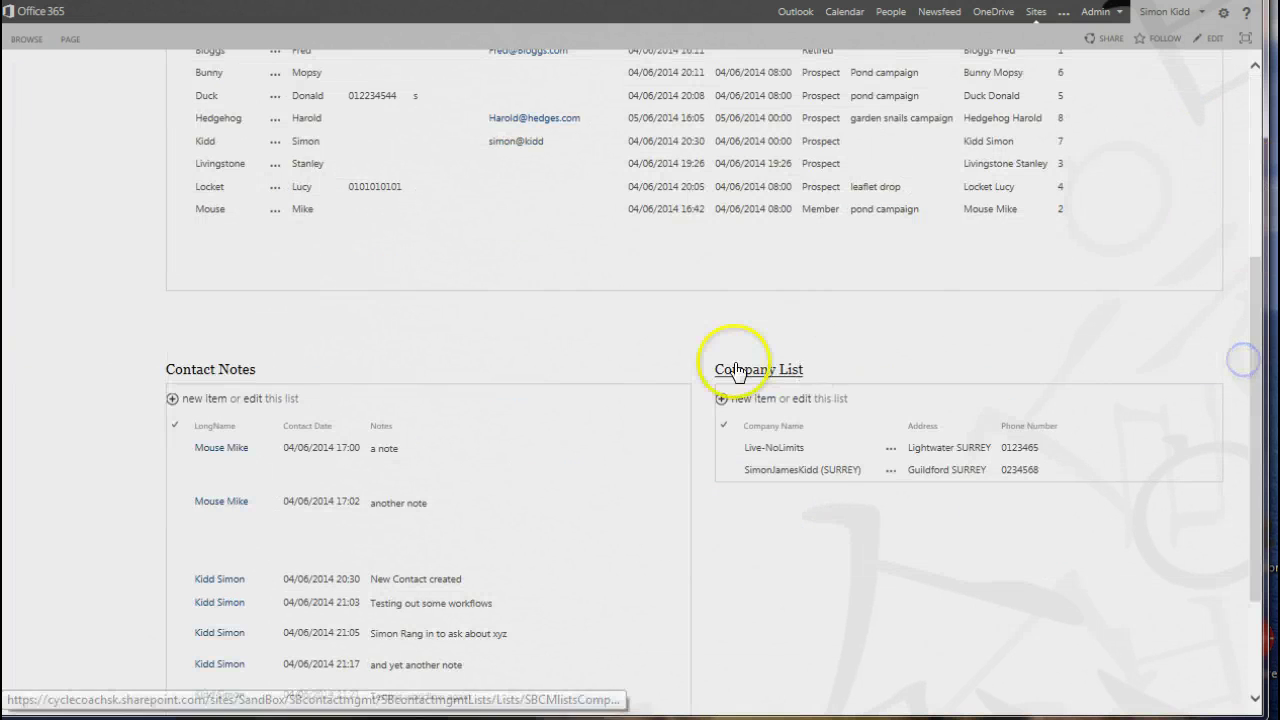
pyautogui.moveTo(1251, 451); pyautogui.dragTo(1194, 206)
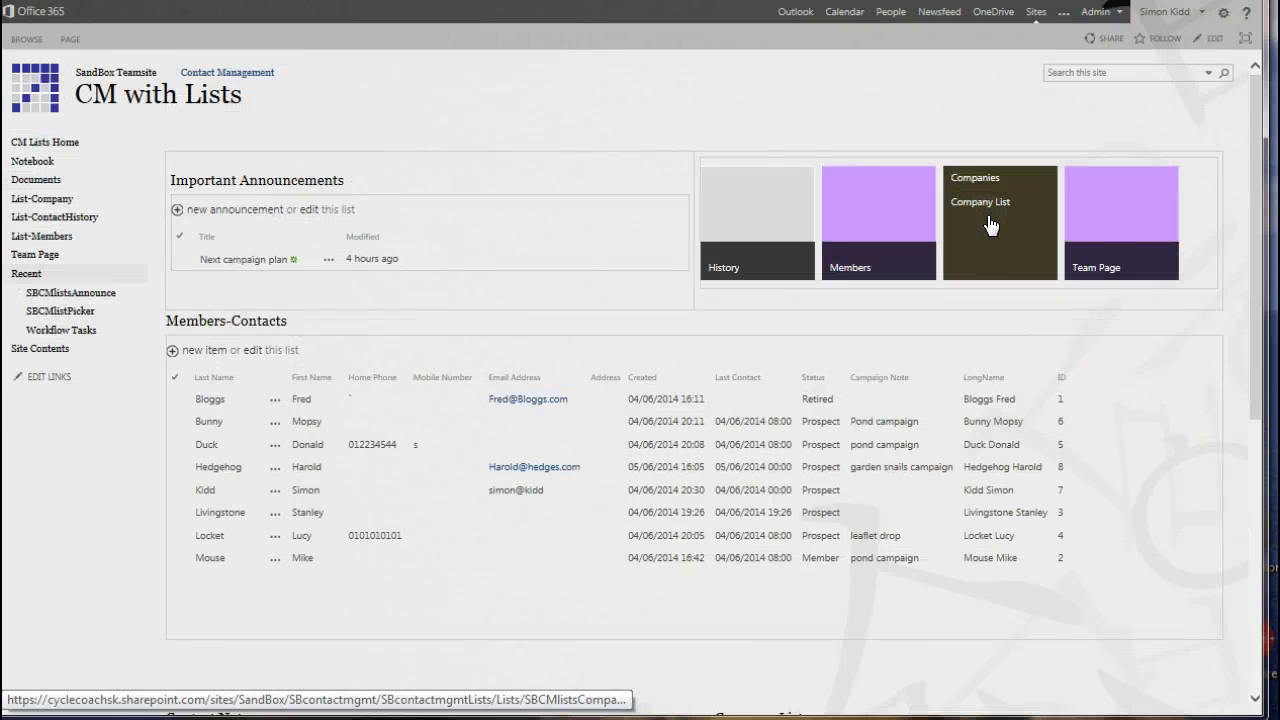
# View the Companies list, return to the CM with Lists home page, and open the Members list
pyautogui.click(987, 215)
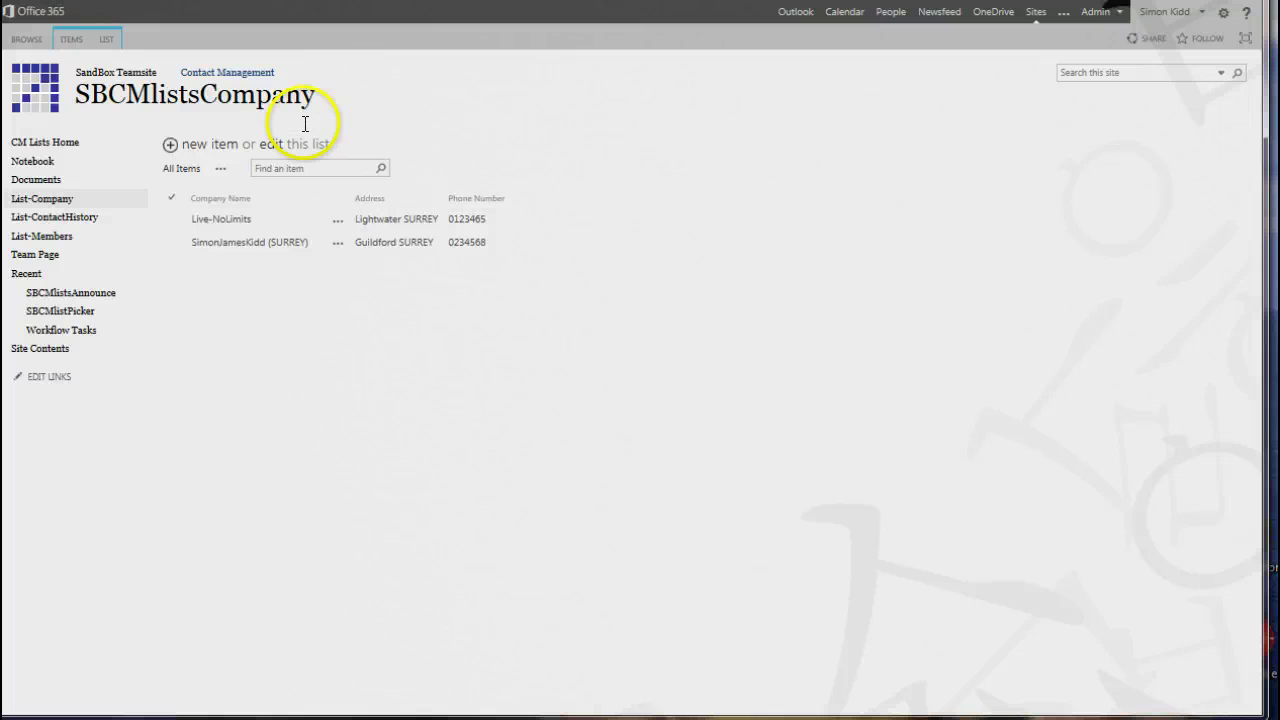
pyautogui.hotkey('alt', 'Left')
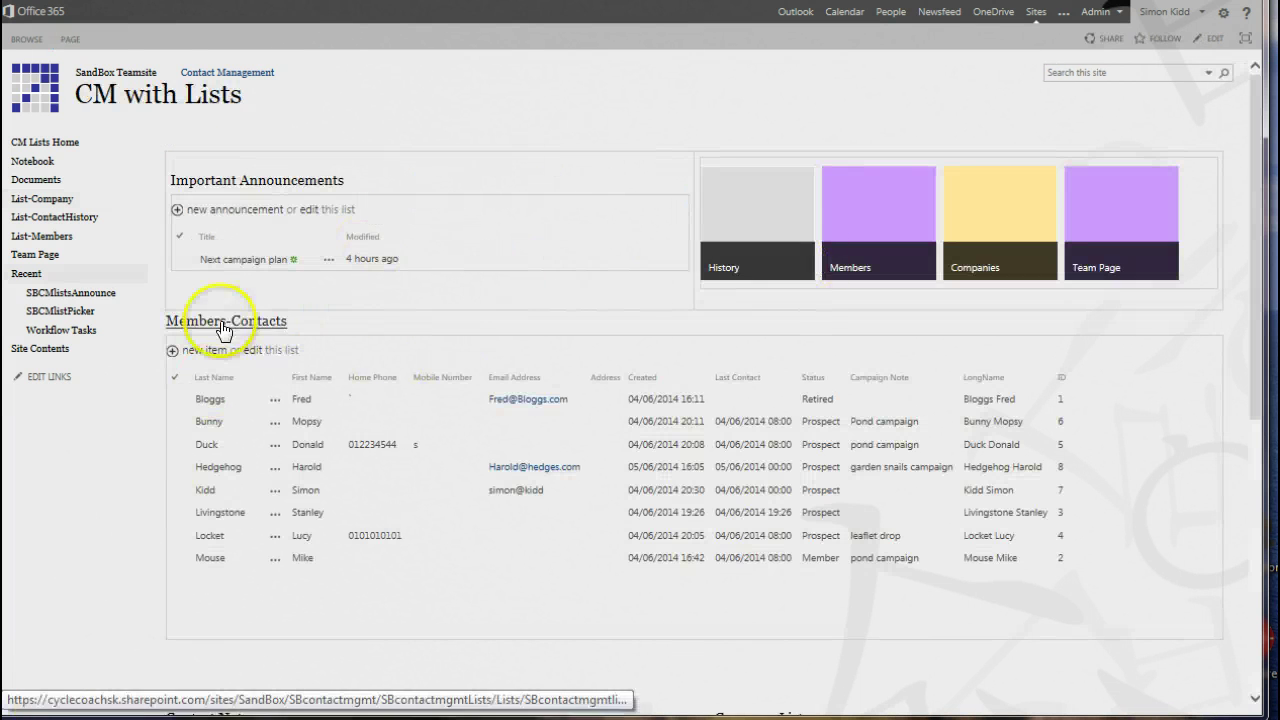
pyautogui.click(863, 236)
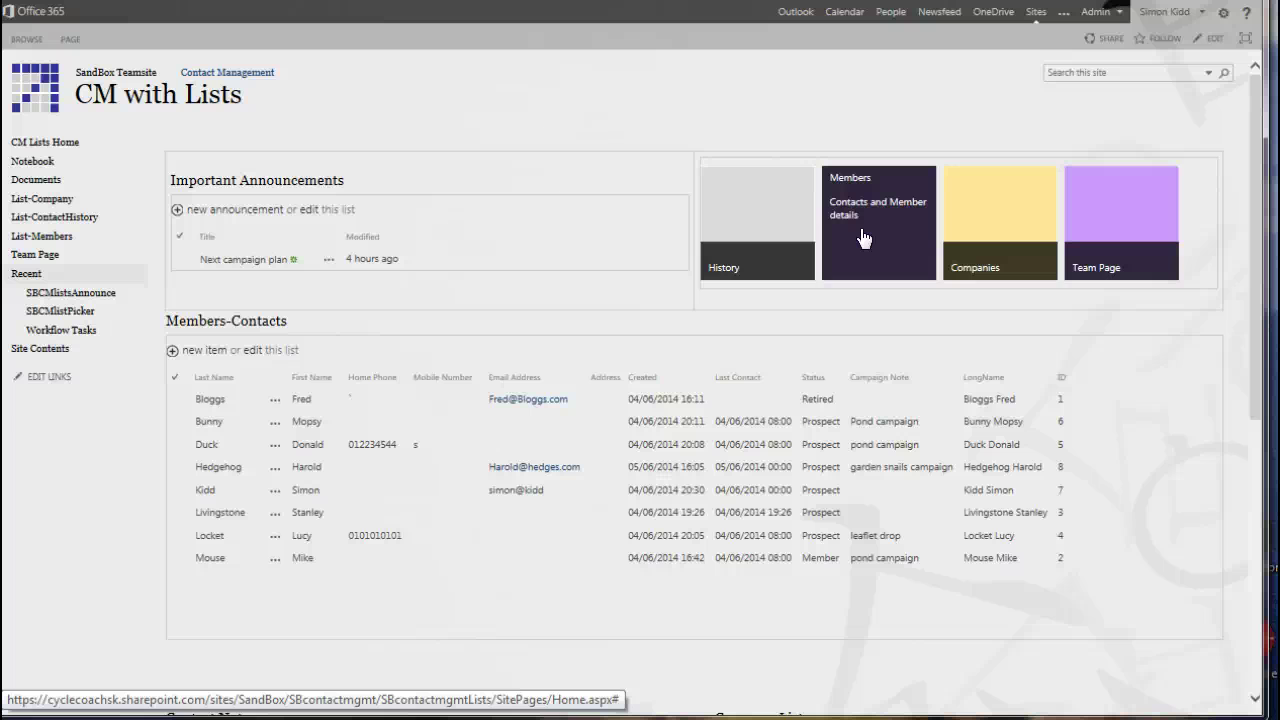
pyautogui.click(858, 214)
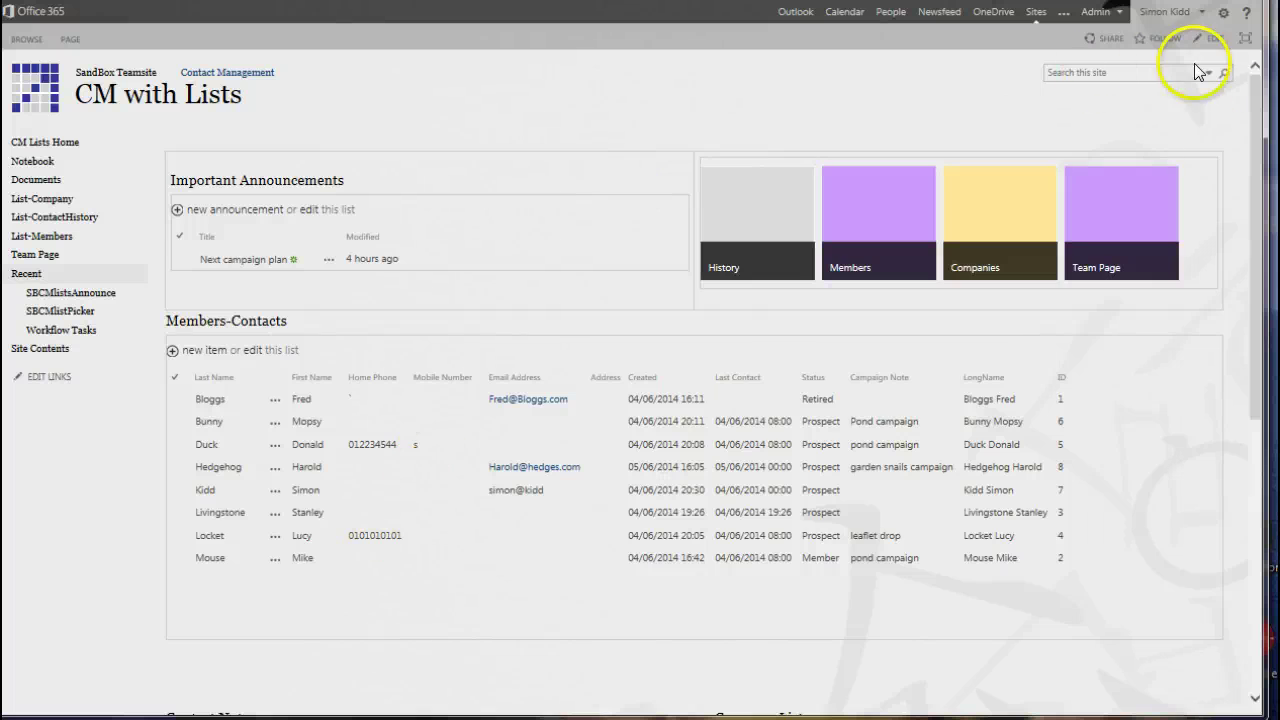
# Open the contact history list from the Contact Notes section and expand its contact groups to read their notes
pyautogui.moveTo(1250, 108); pyautogui.dragTo(1260, 317)
pyautogui.click(180, 325)
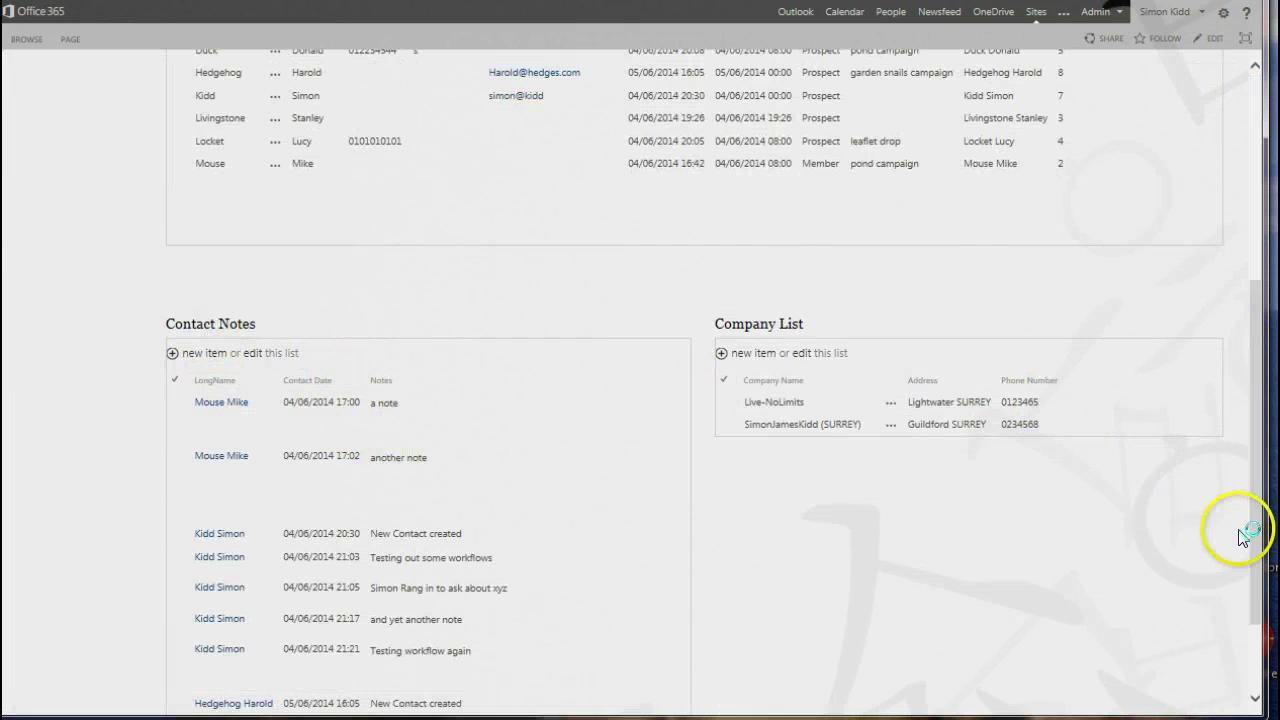
pyautogui.scroll(5, 1254, 549)
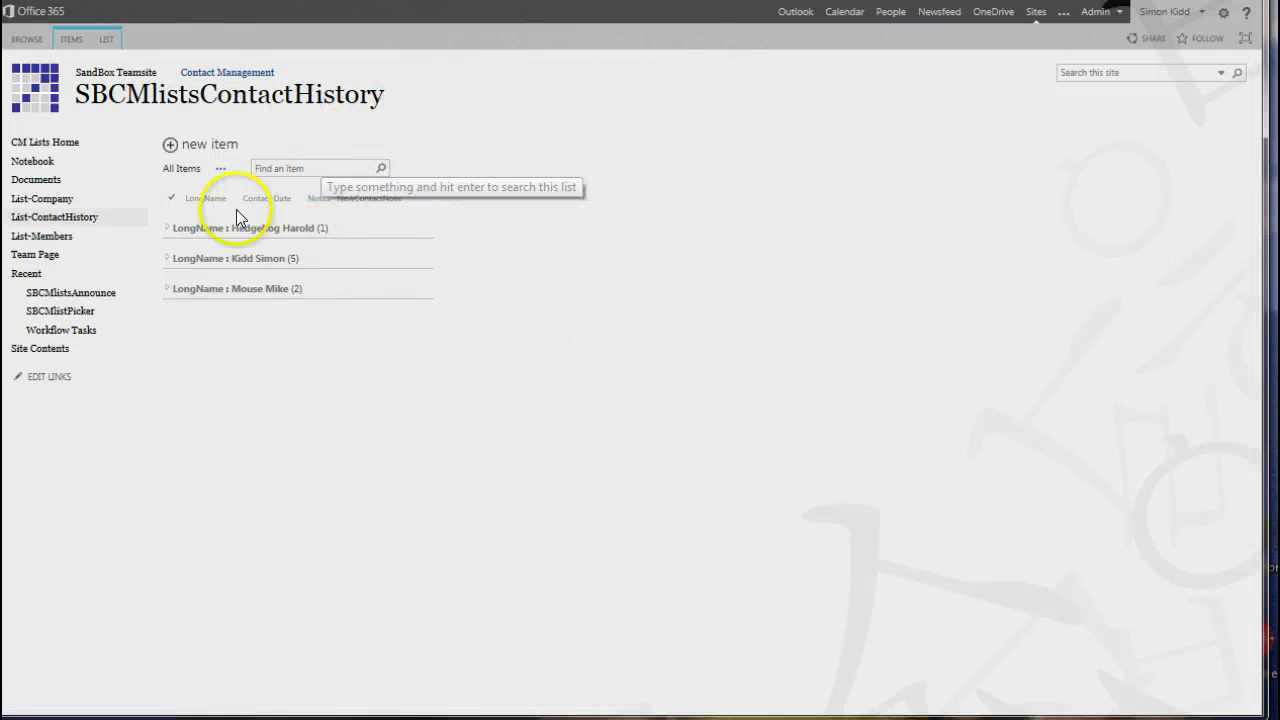
pyautogui.click(163, 230)
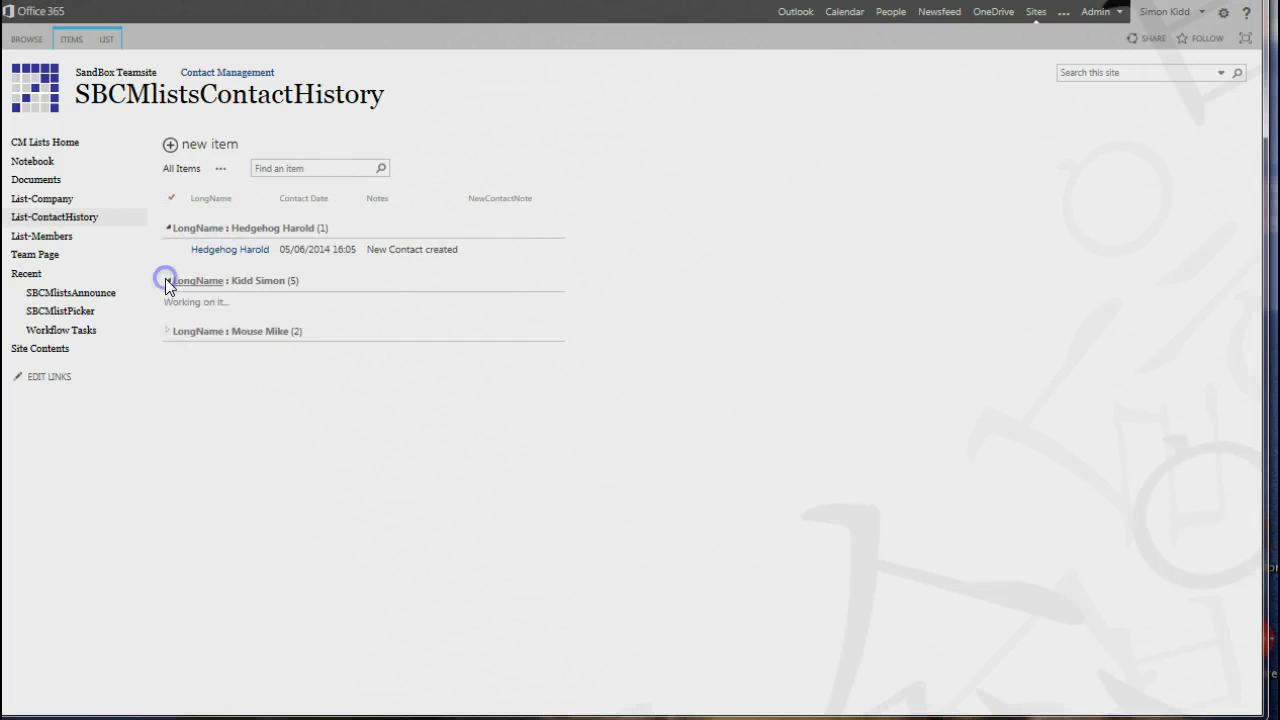
pyautogui.click(167, 281)
pyautogui.click(168, 482)
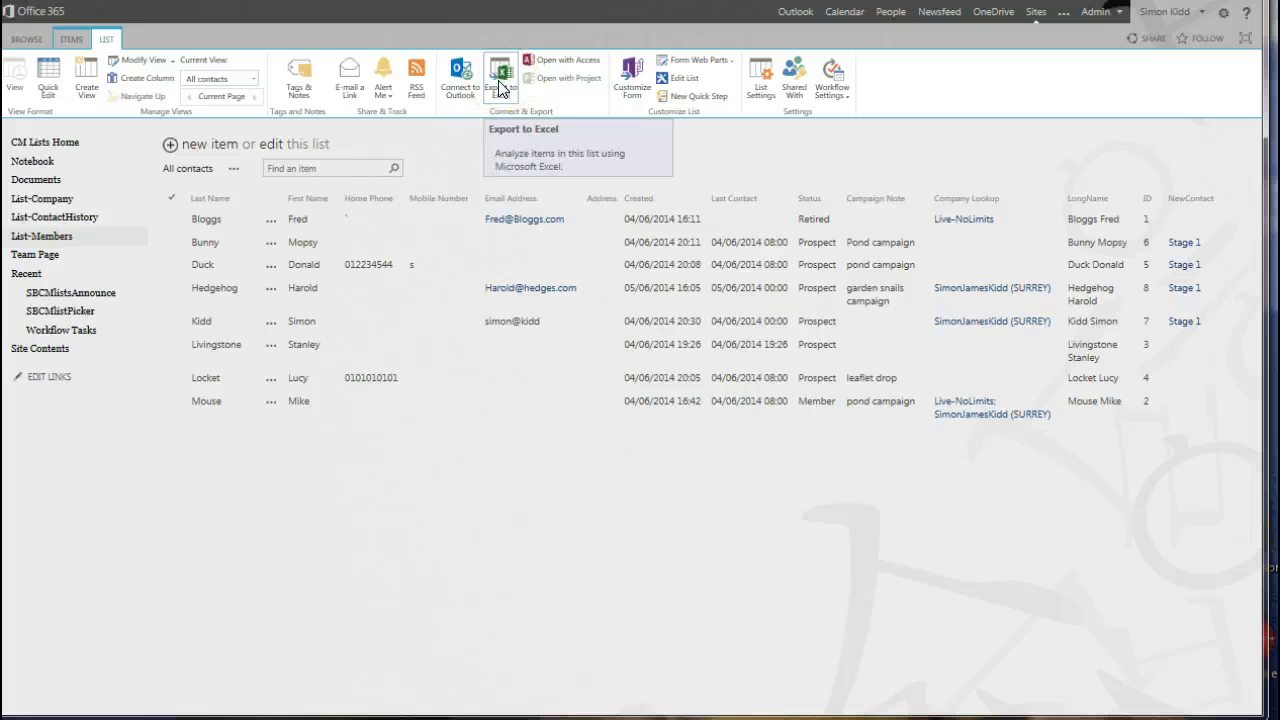
# Open the Team Page from the CM with Lists home page
pyautogui.click(462, 136)
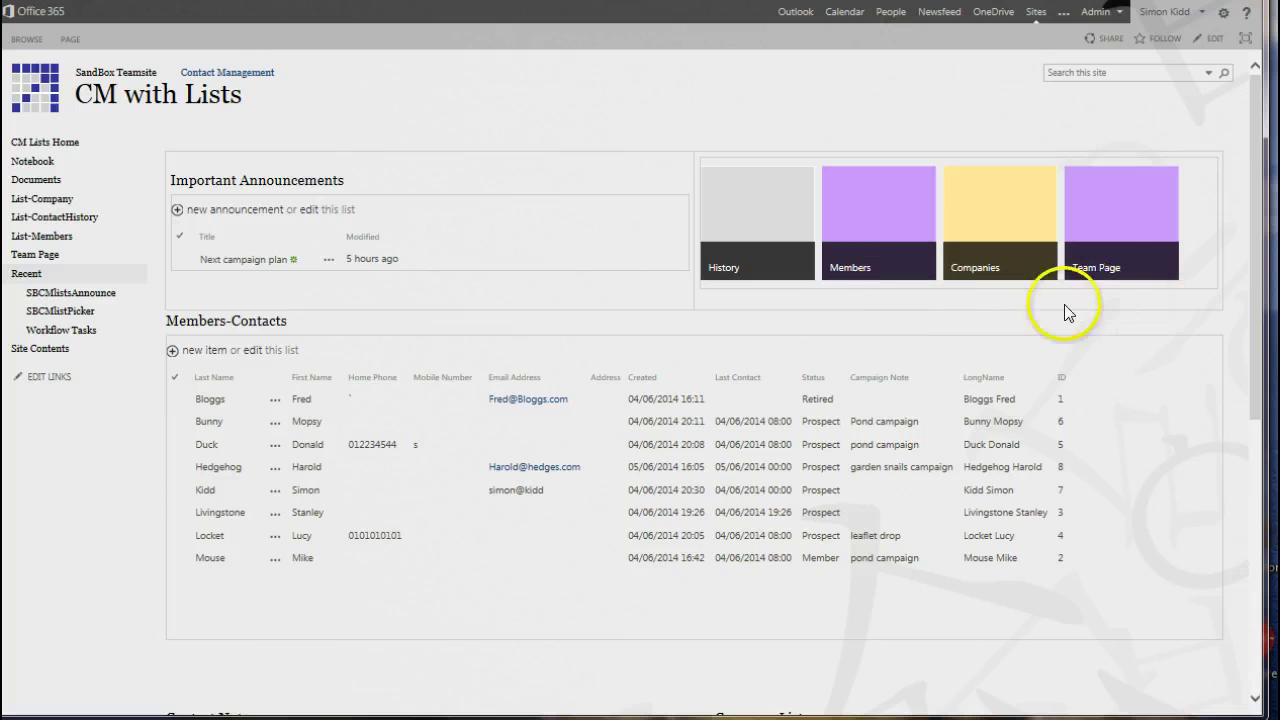
pyautogui.click(1110, 212)
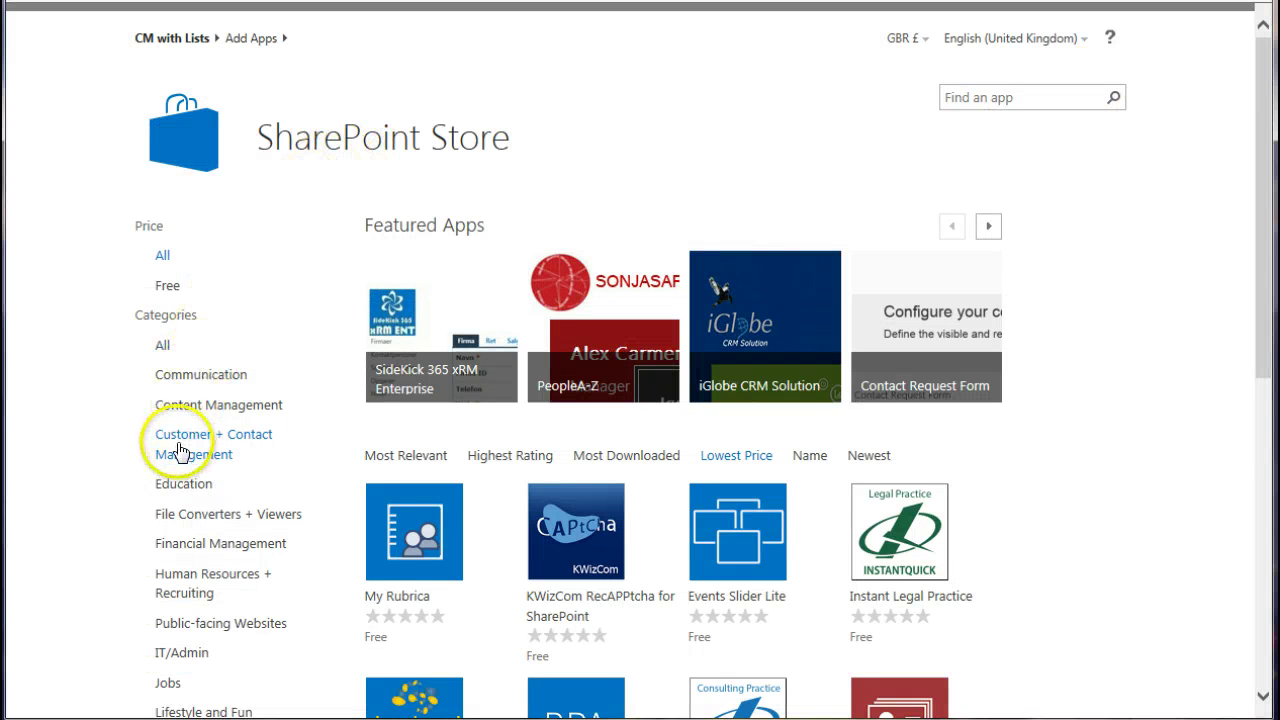
# Browse the Customer + Contact Management apps sorted by lowest price in the SharePoint Store
pyautogui.moveTo(1258, 255); pyautogui.dragTo(1264, 498)
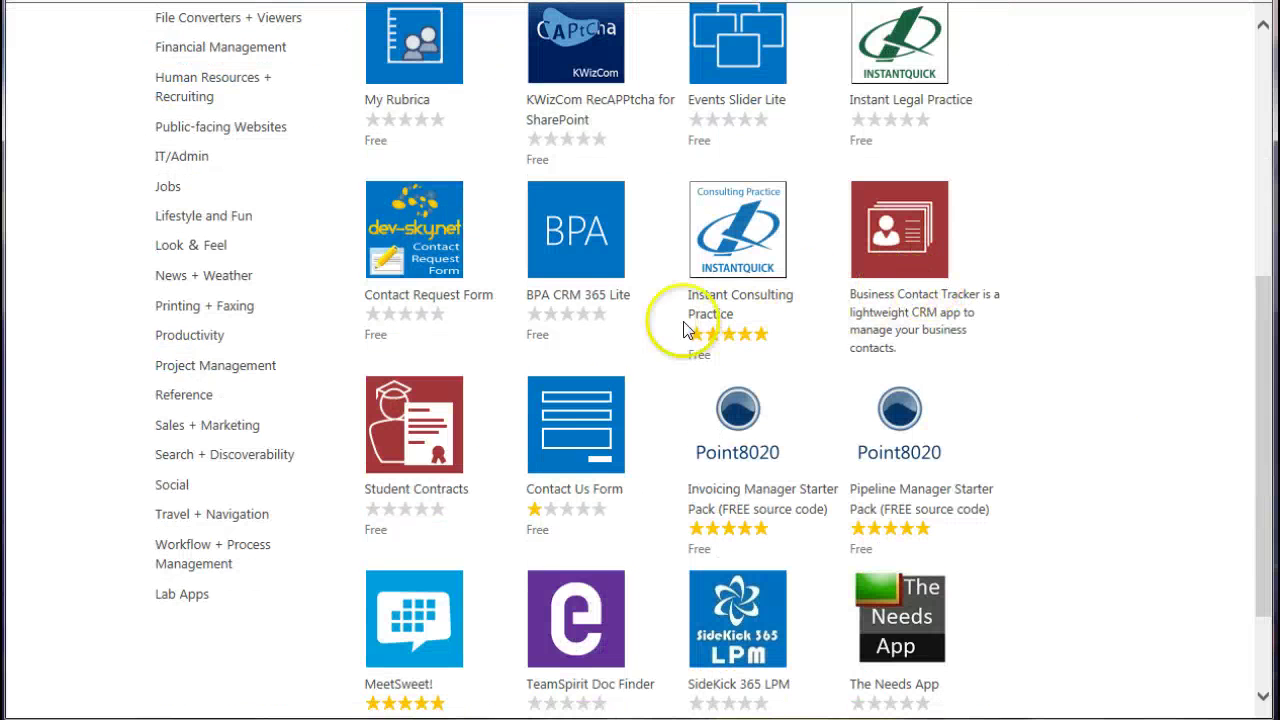
pyautogui.moveTo(580, 315)
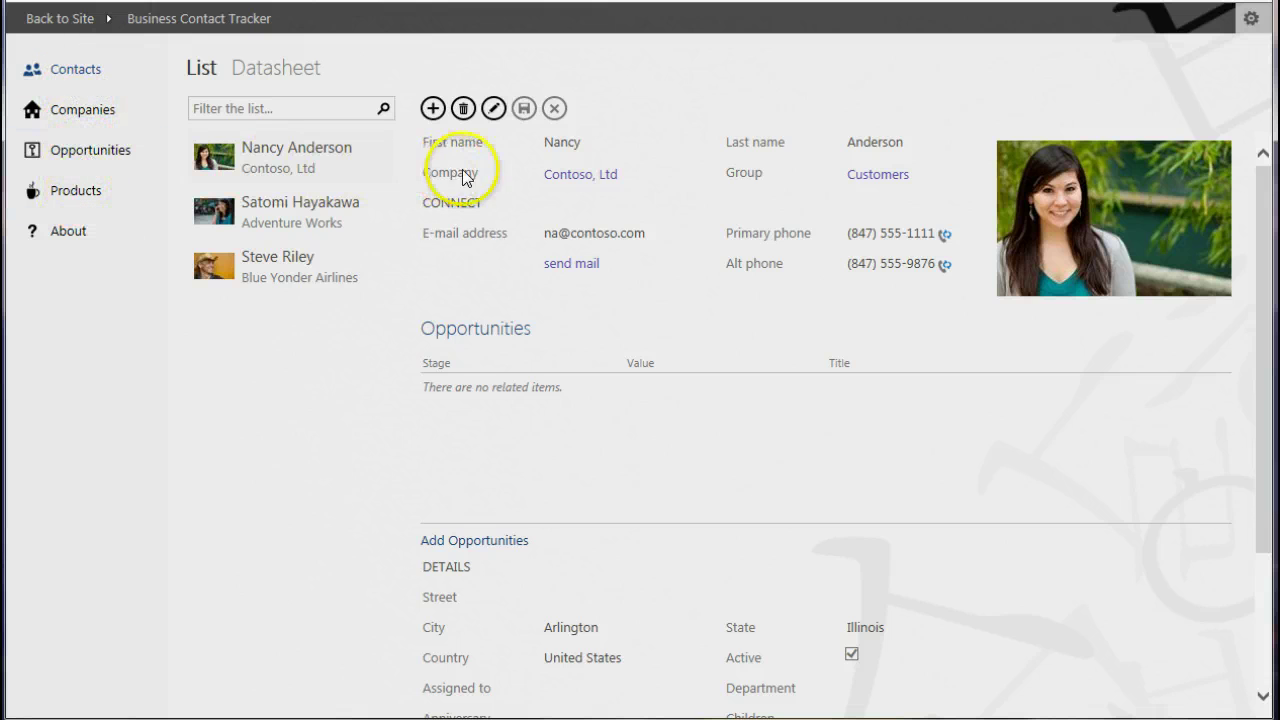
# Open the Contoso, Ltd company record from its contact in Business Contact Tracker, read its details and close it
pyautogui.click(561, 175)
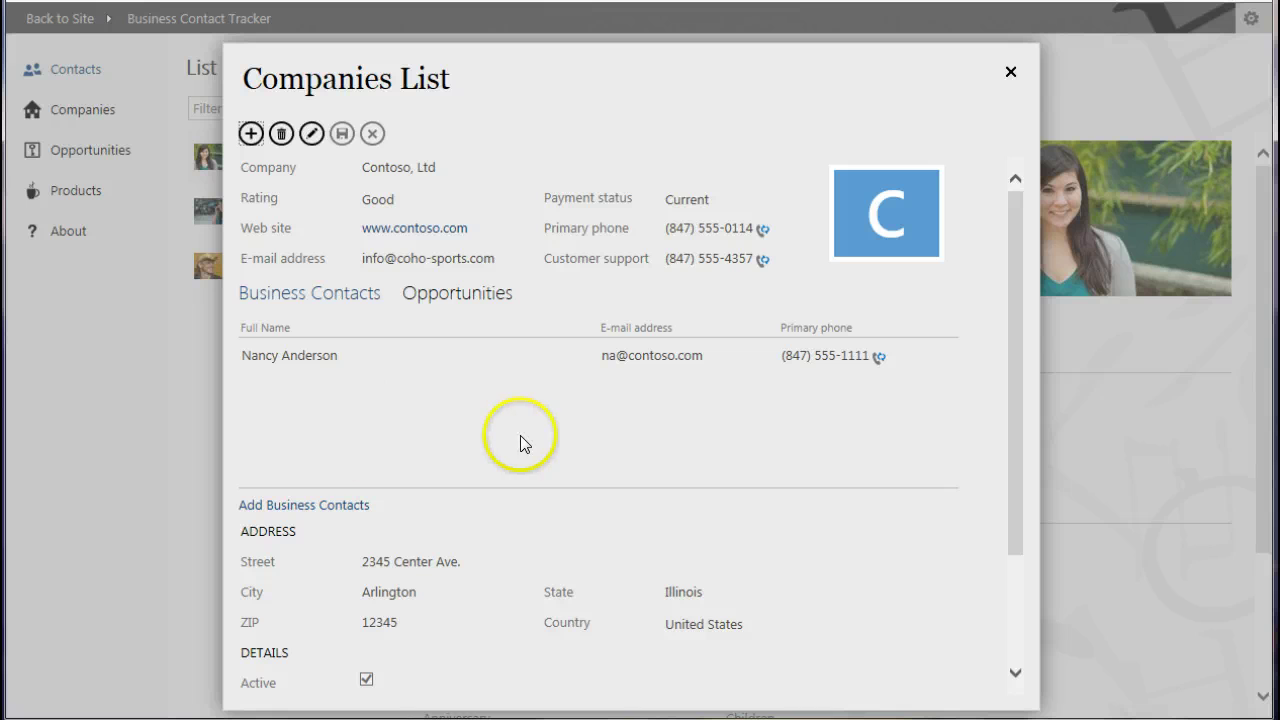
pyautogui.moveTo(1012, 339); pyautogui.dragTo(1022, 510)
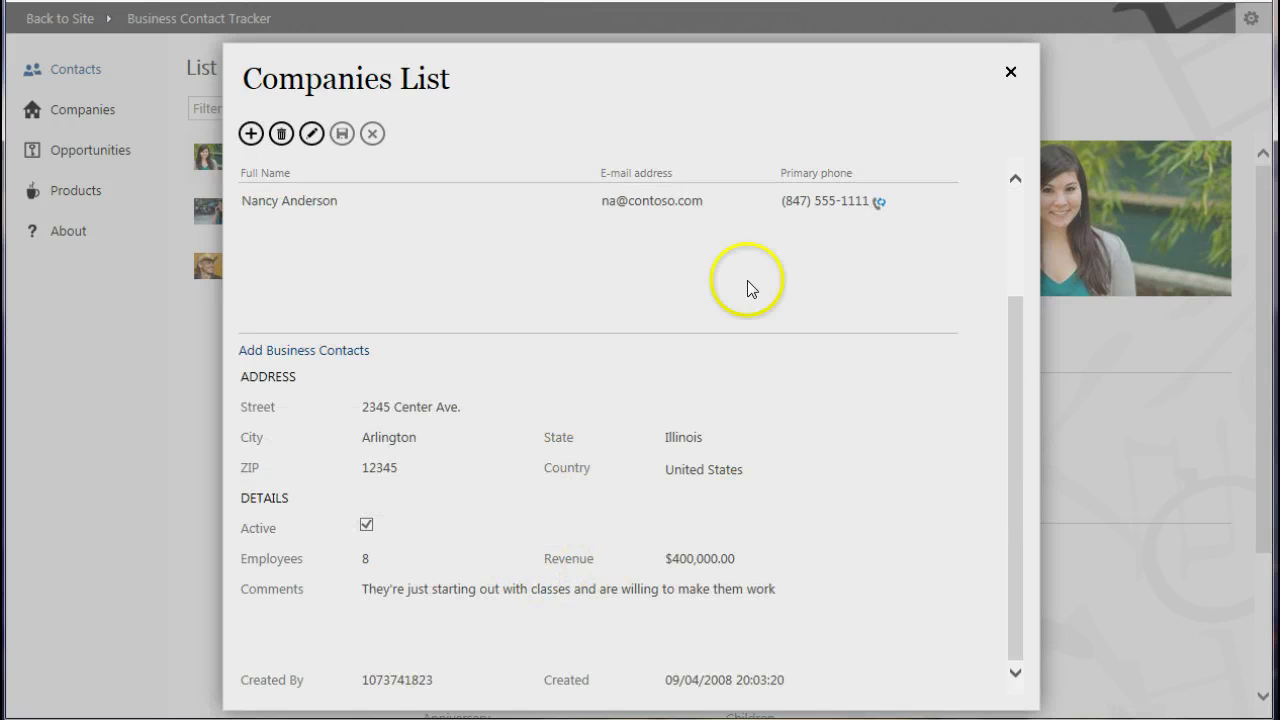
pyautogui.click(1010, 72)
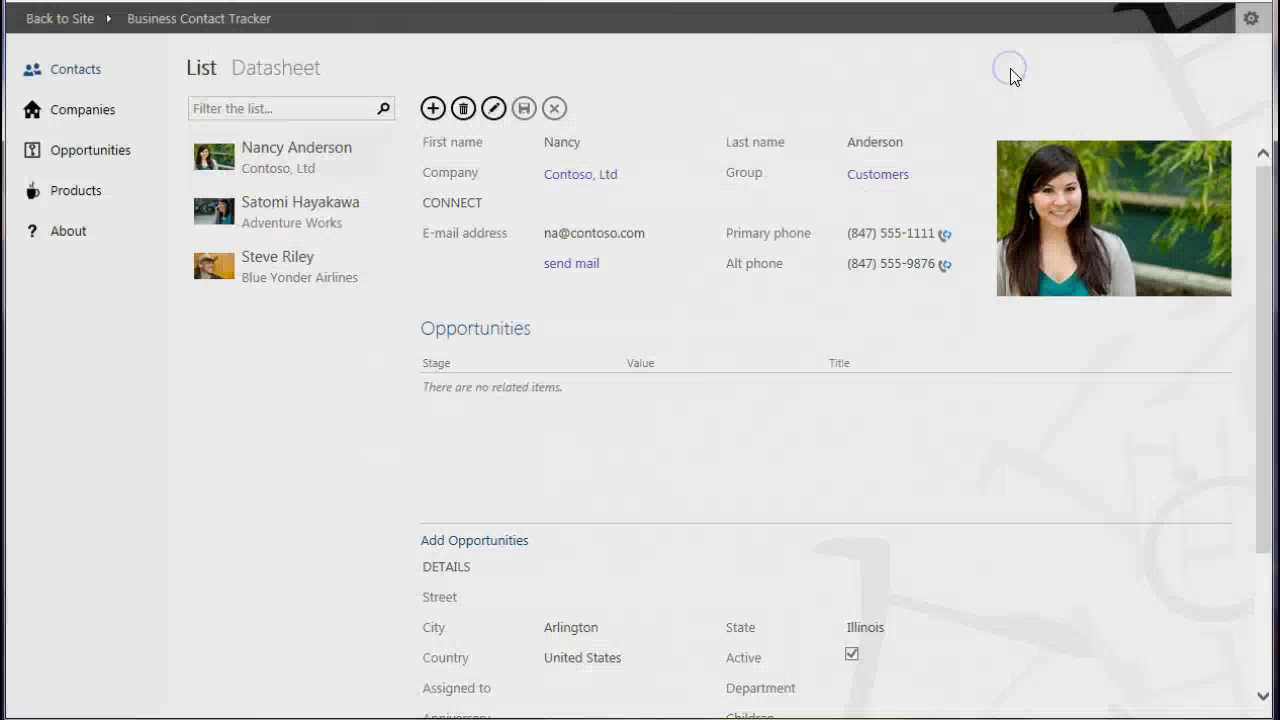
# Open the Helmet Special Order opportunity from the By Stage view and read through its details
pyautogui.click(62, 148)
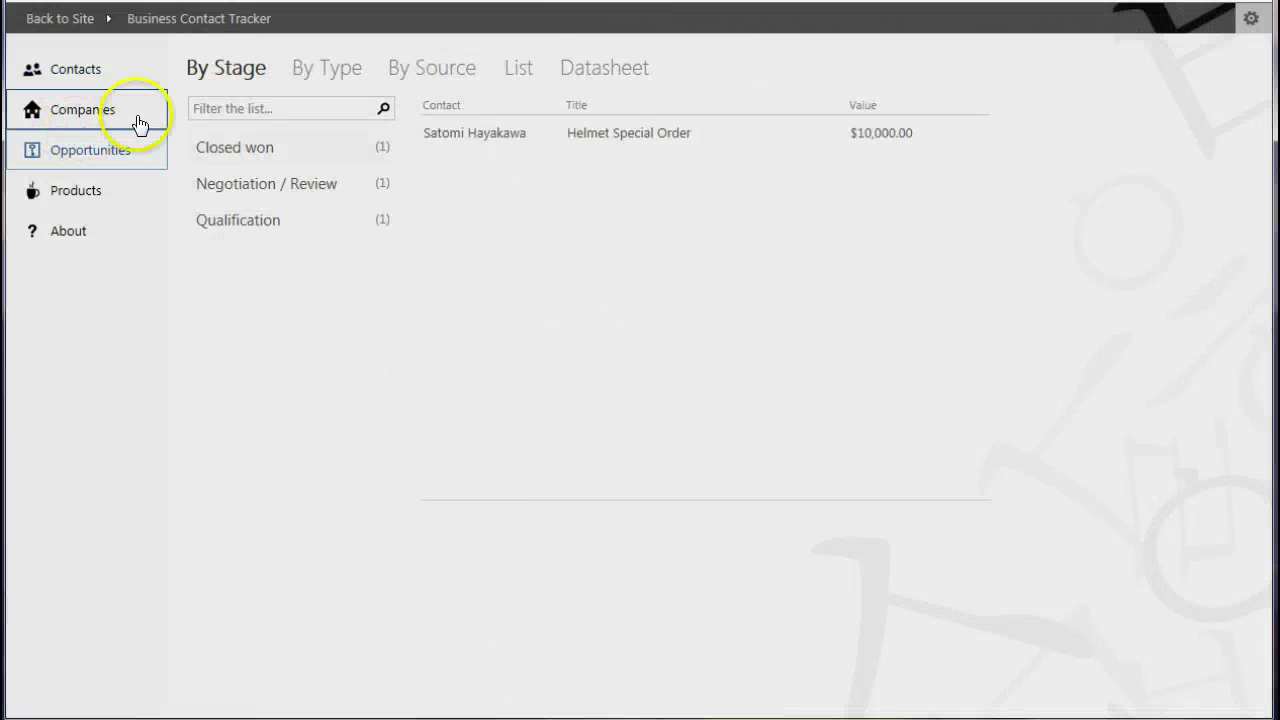
pyautogui.click(465, 132)
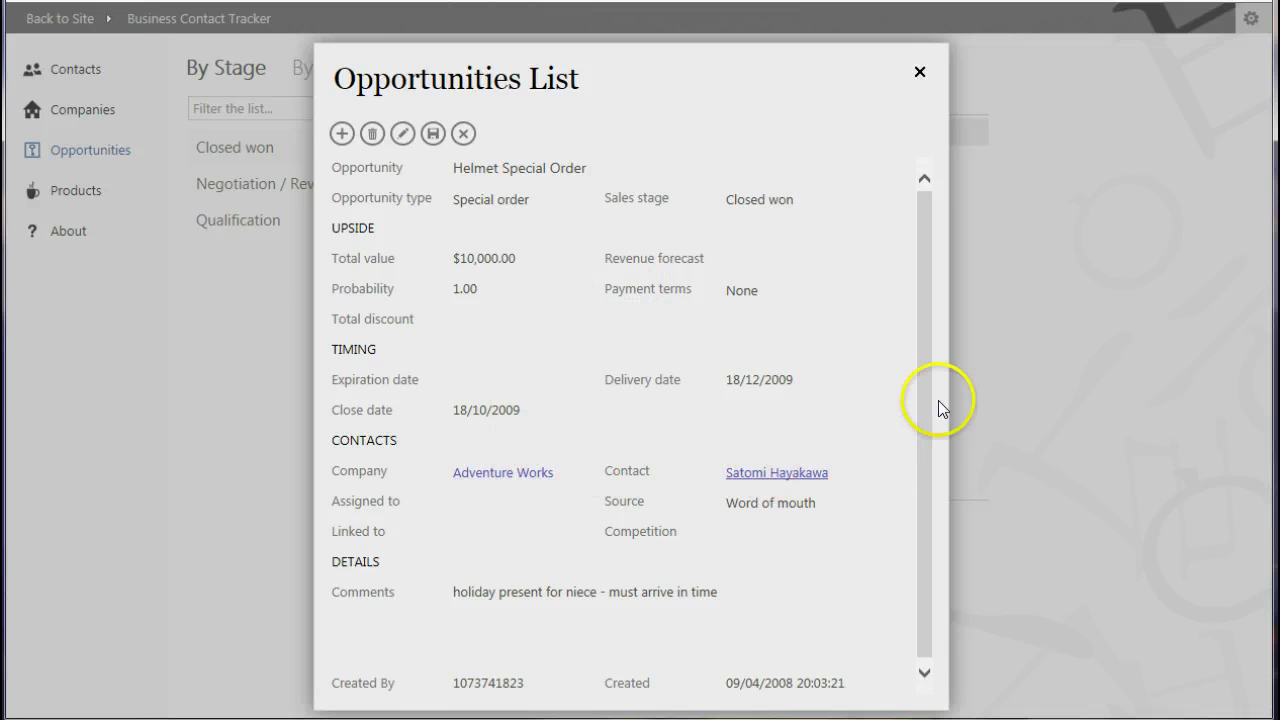
pyautogui.moveTo(928, 388); pyautogui.dragTo(920, 471)
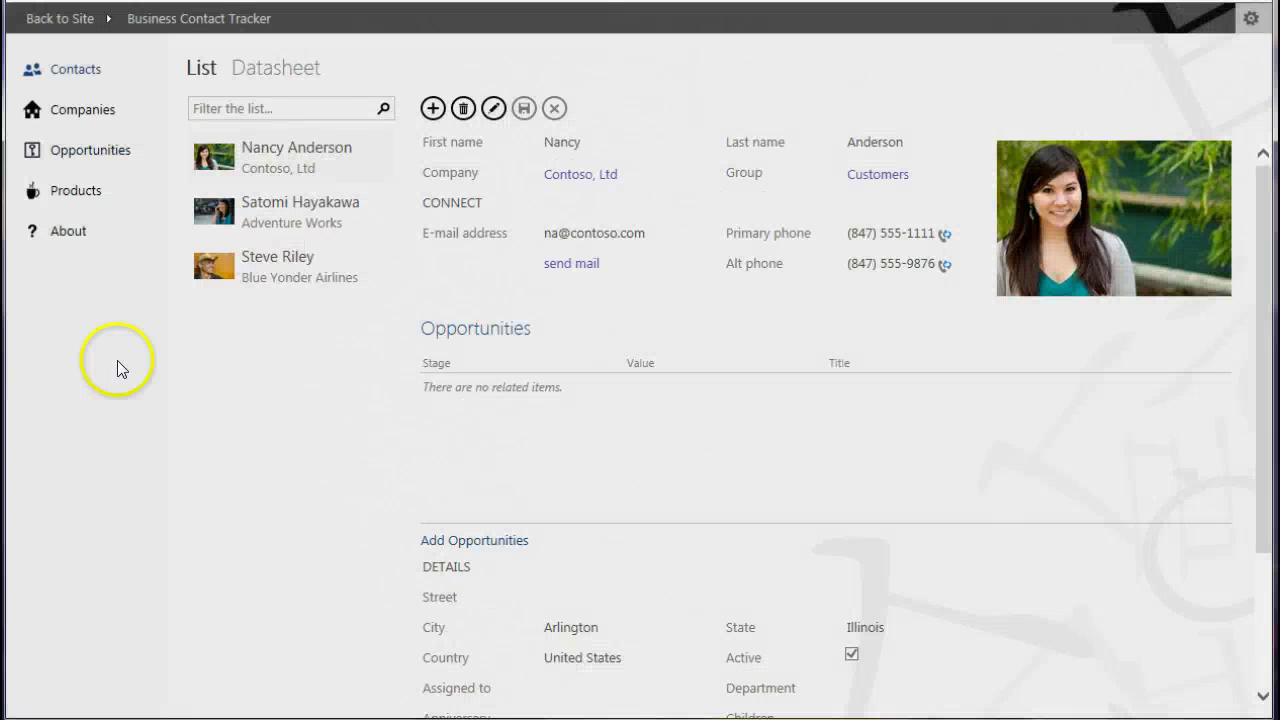
# View the contacts as a datasheet, followed by the opportunities as a datasheet
pyautogui.click(253, 72)
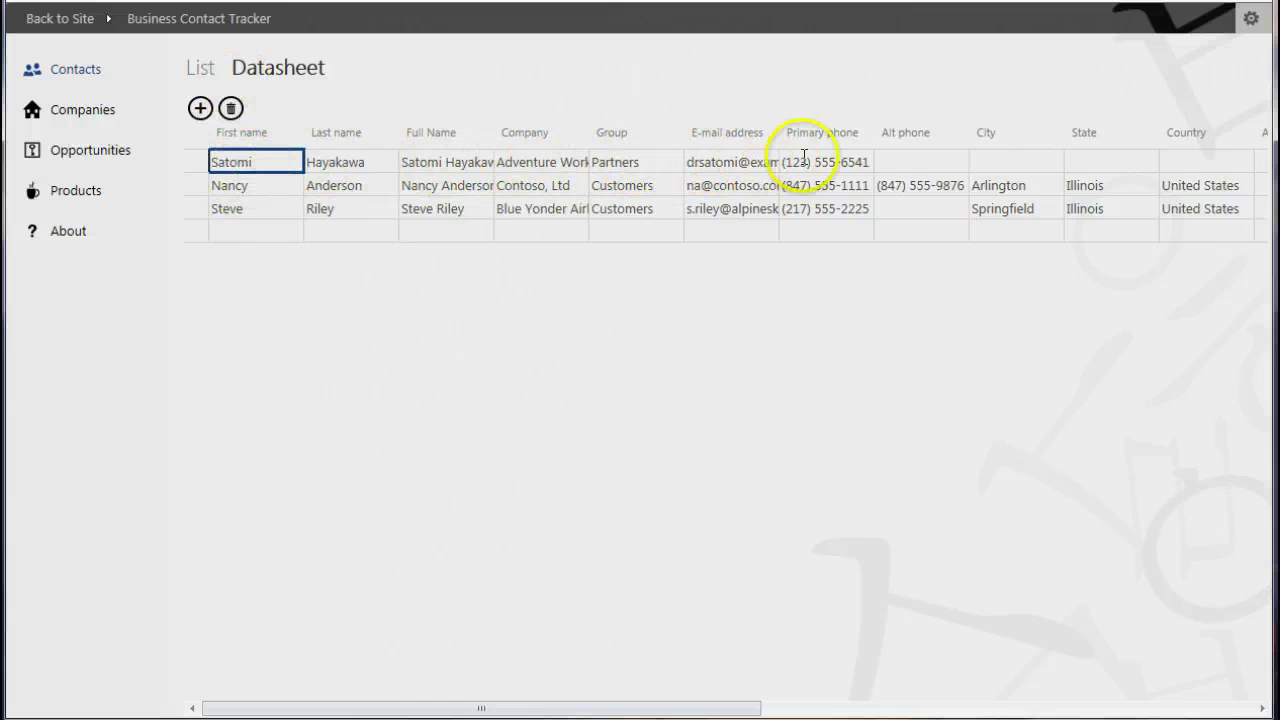
pyautogui.click(86, 158)
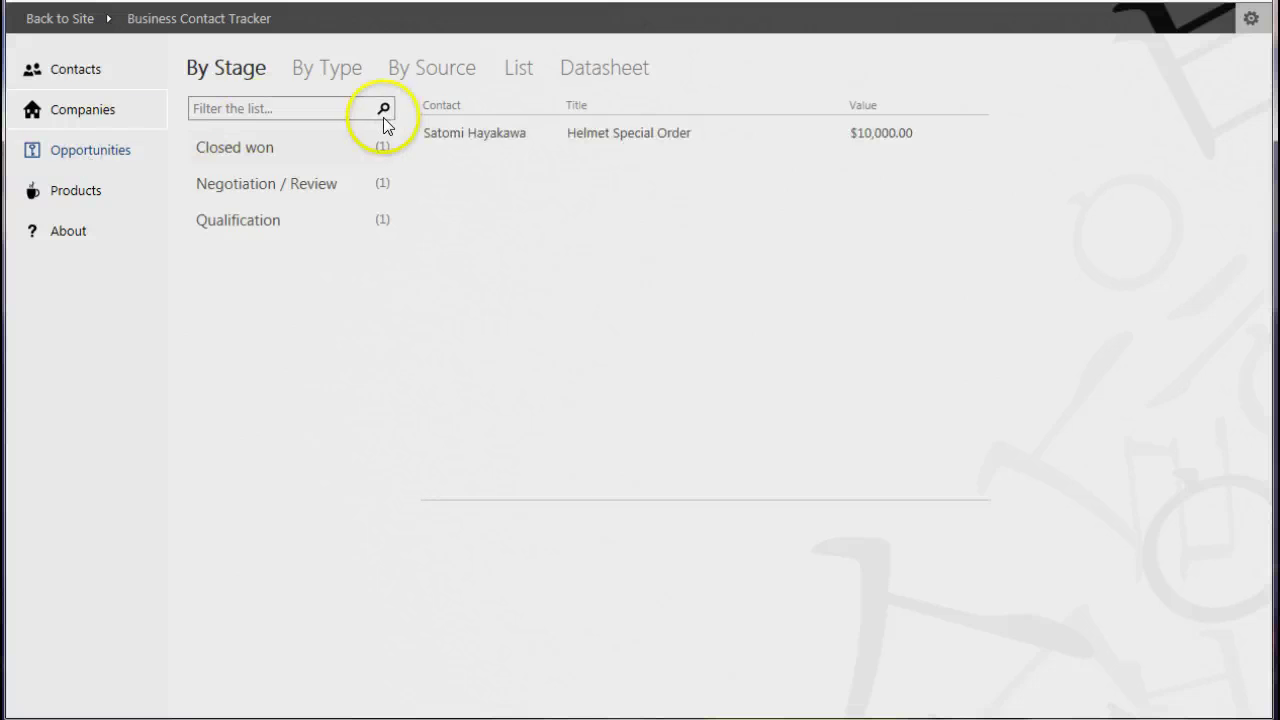
pyautogui.click(601, 74)
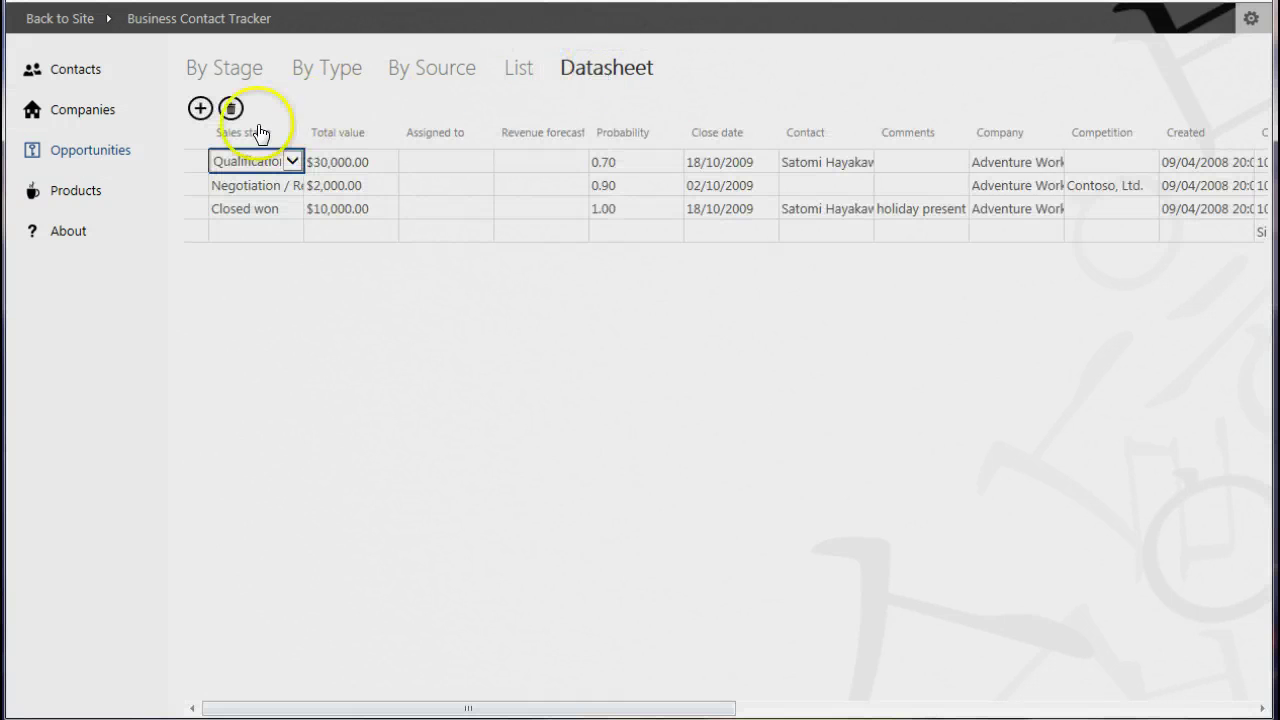
# Return to the Contacts list view and use the send mail link of the Contoso, Ltd contact
pyautogui.click(70, 76)
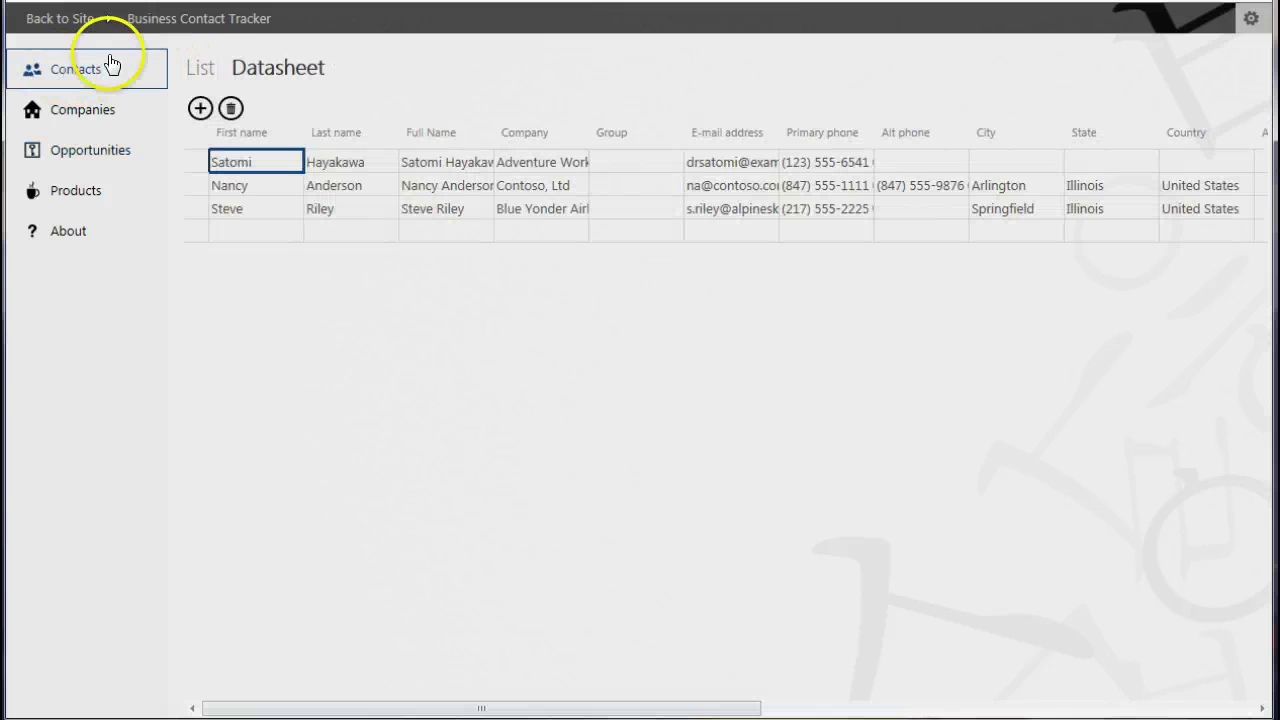
pyautogui.click(198, 69)
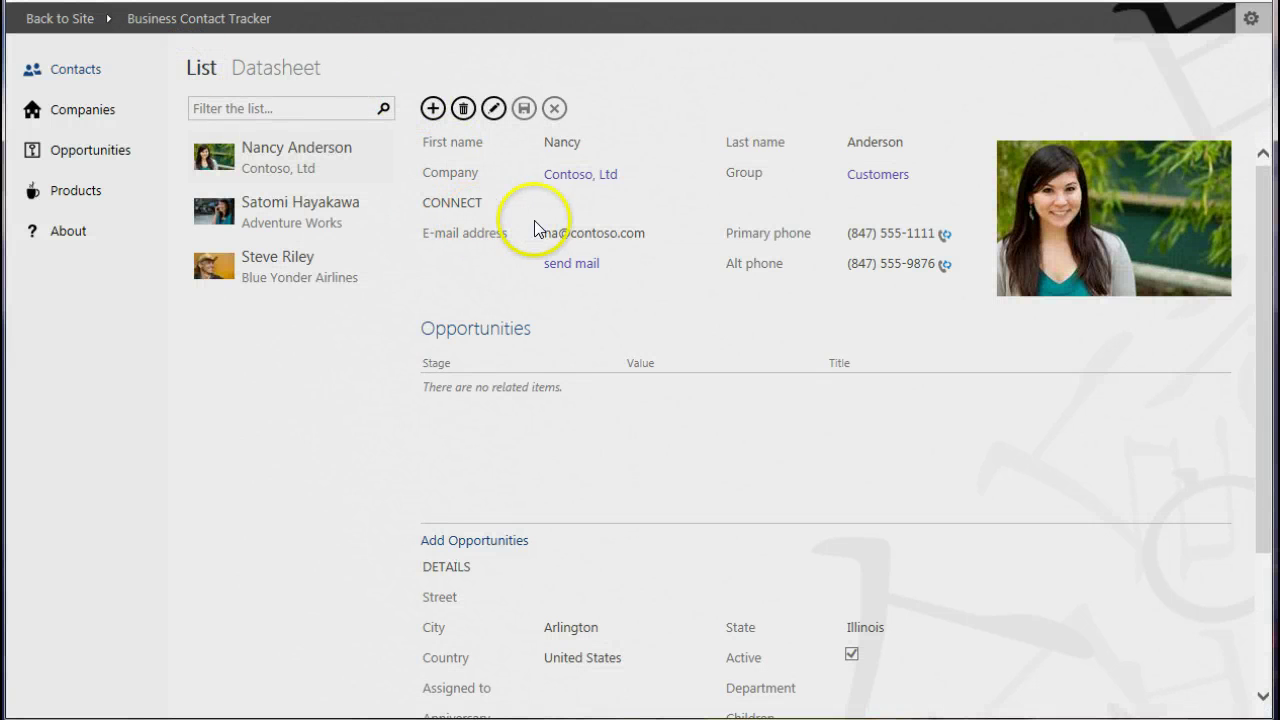
pyautogui.click(573, 266)
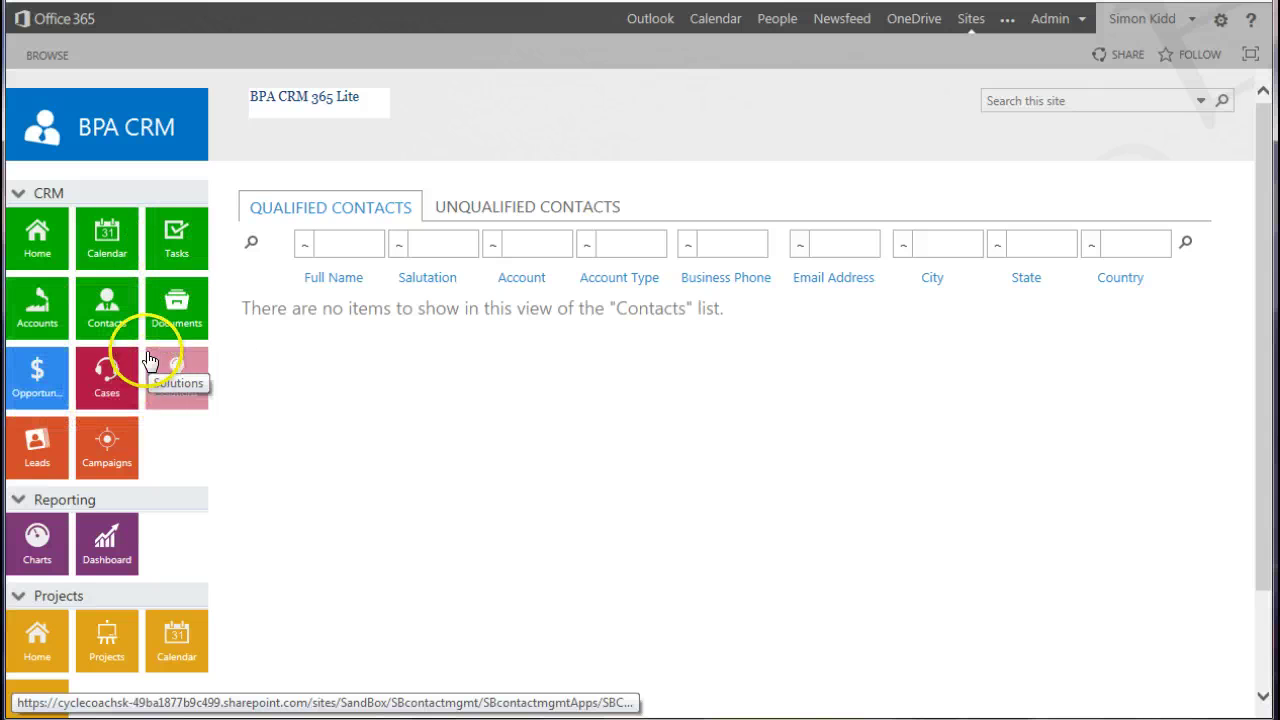
# Show all contacts in the BPA CRM 365 Lite app
pyautogui.click(128, 308)
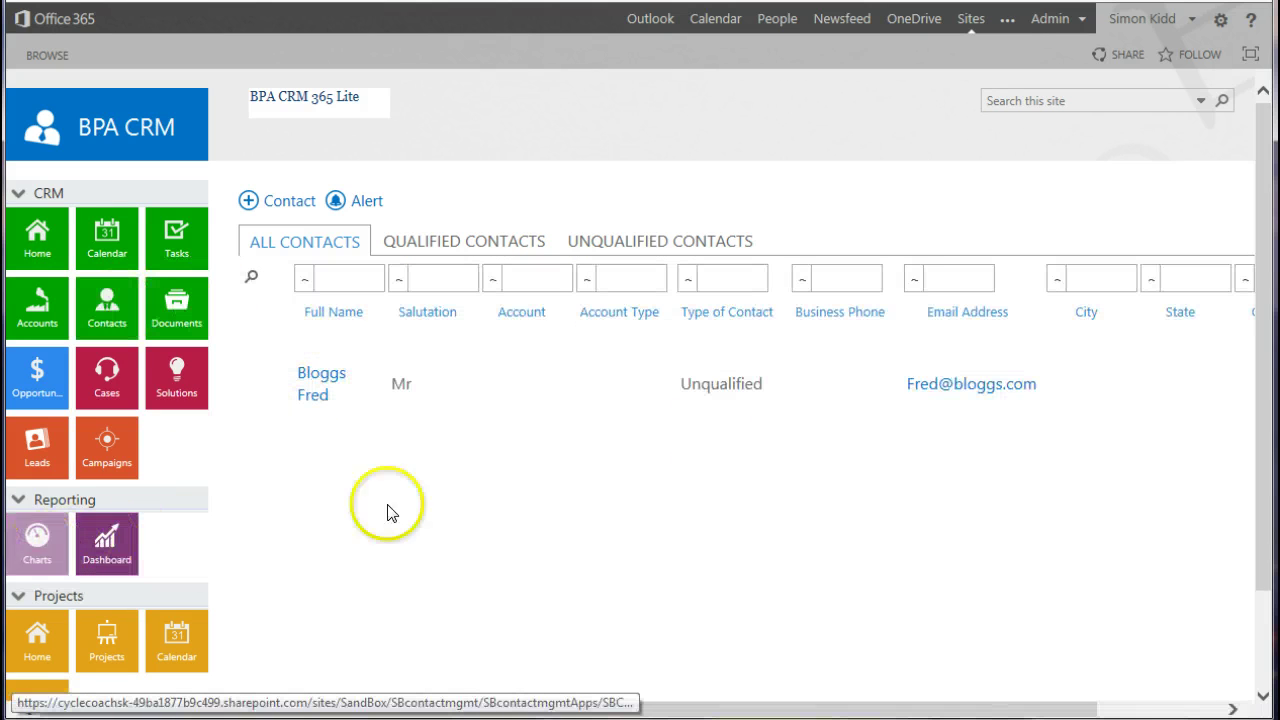
# View the Documents list in the BPA CRM app, then return to the list of all contacts
pyautogui.scroll(-3, 1257, 260)
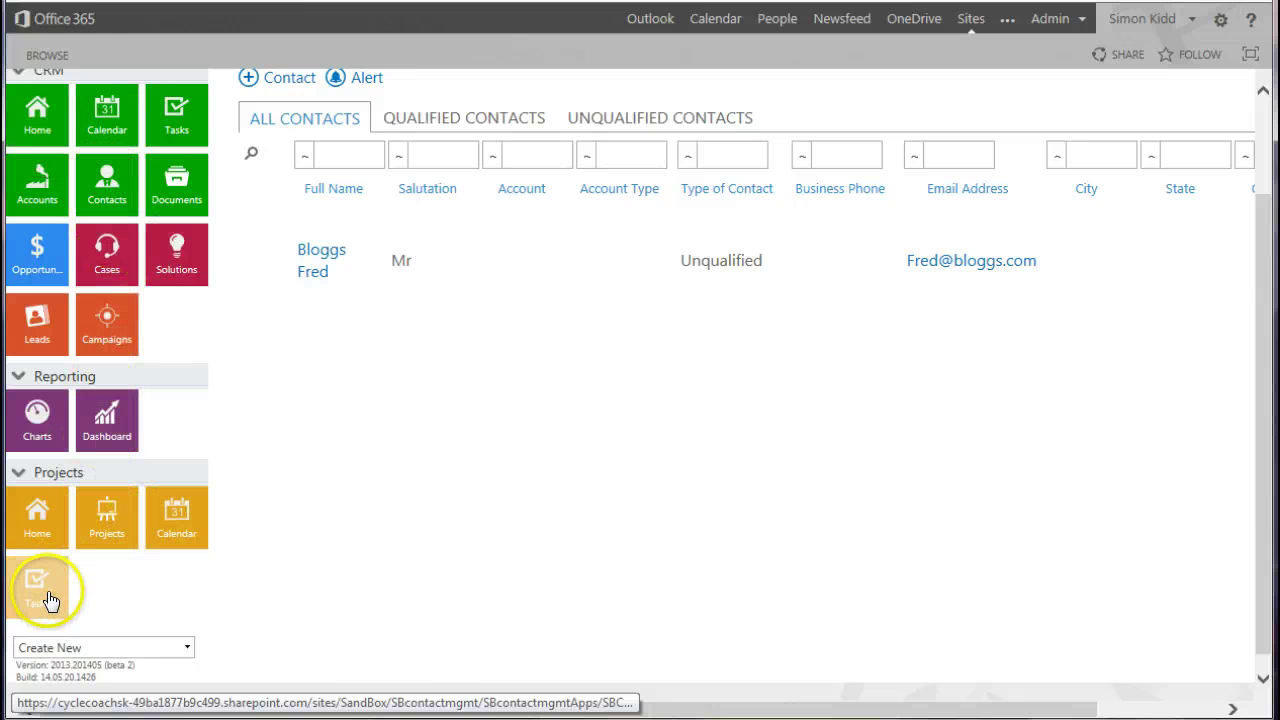
pyautogui.scroll(1, 254, 481)
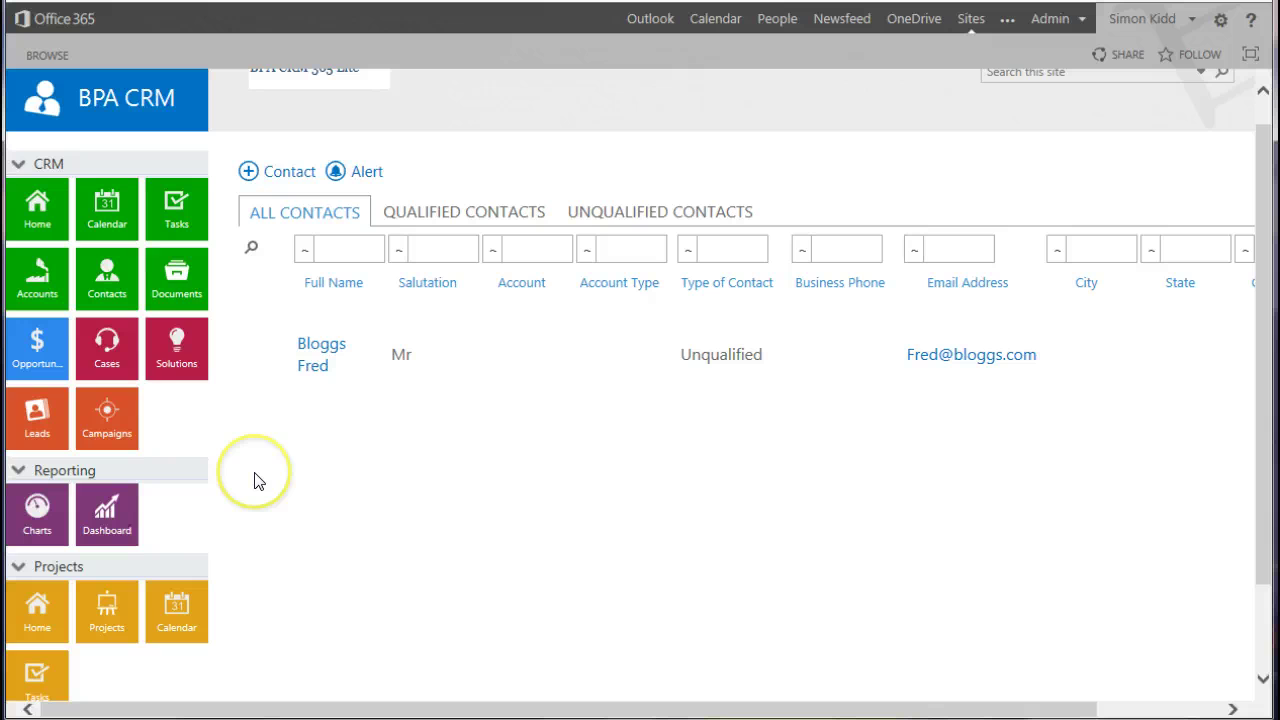
pyautogui.click(171, 282)
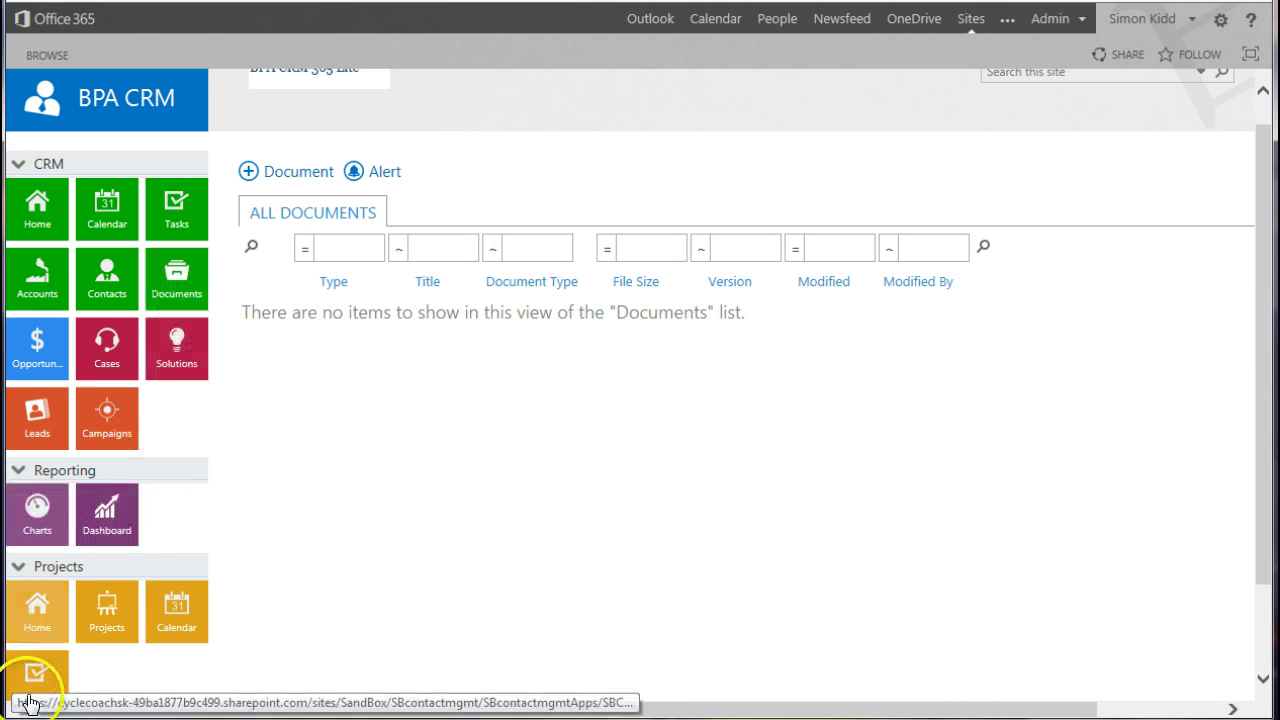
pyautogui.click(101, 290)
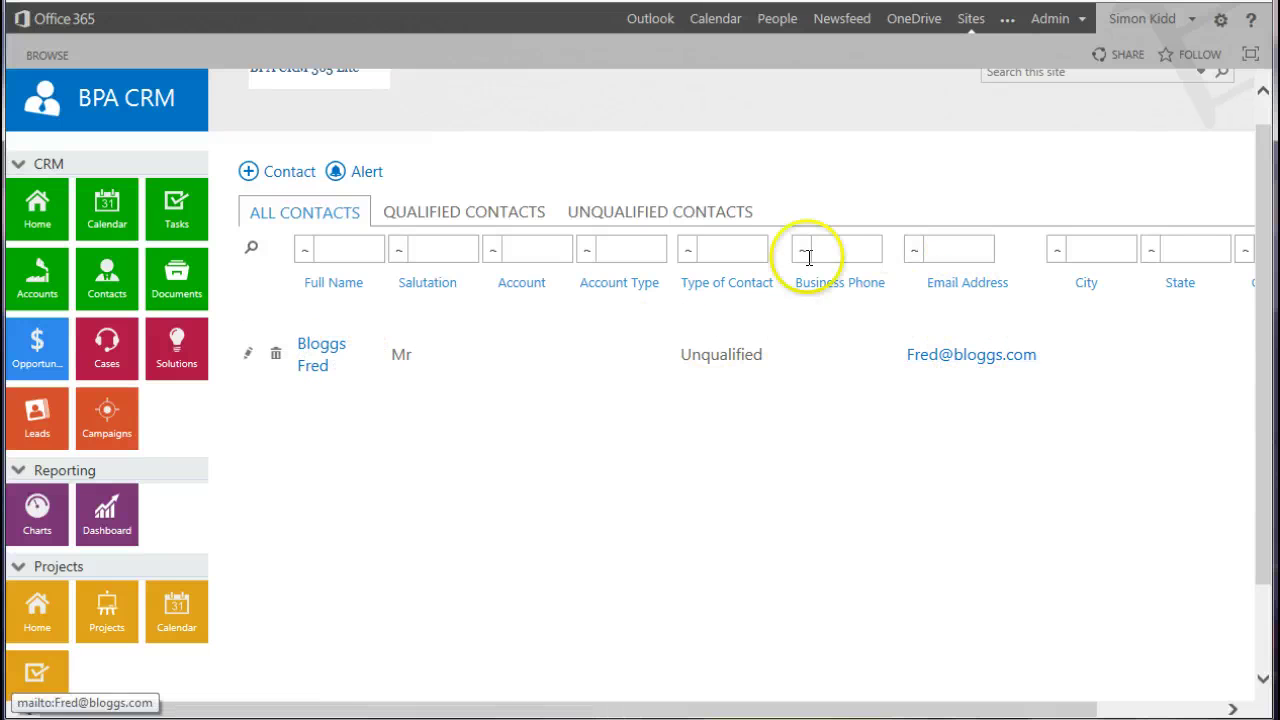
# Look over the announcements and Members-Contacts list at the start of the CM with Lists home page
pyautogui.scroll(1, 650, 250)
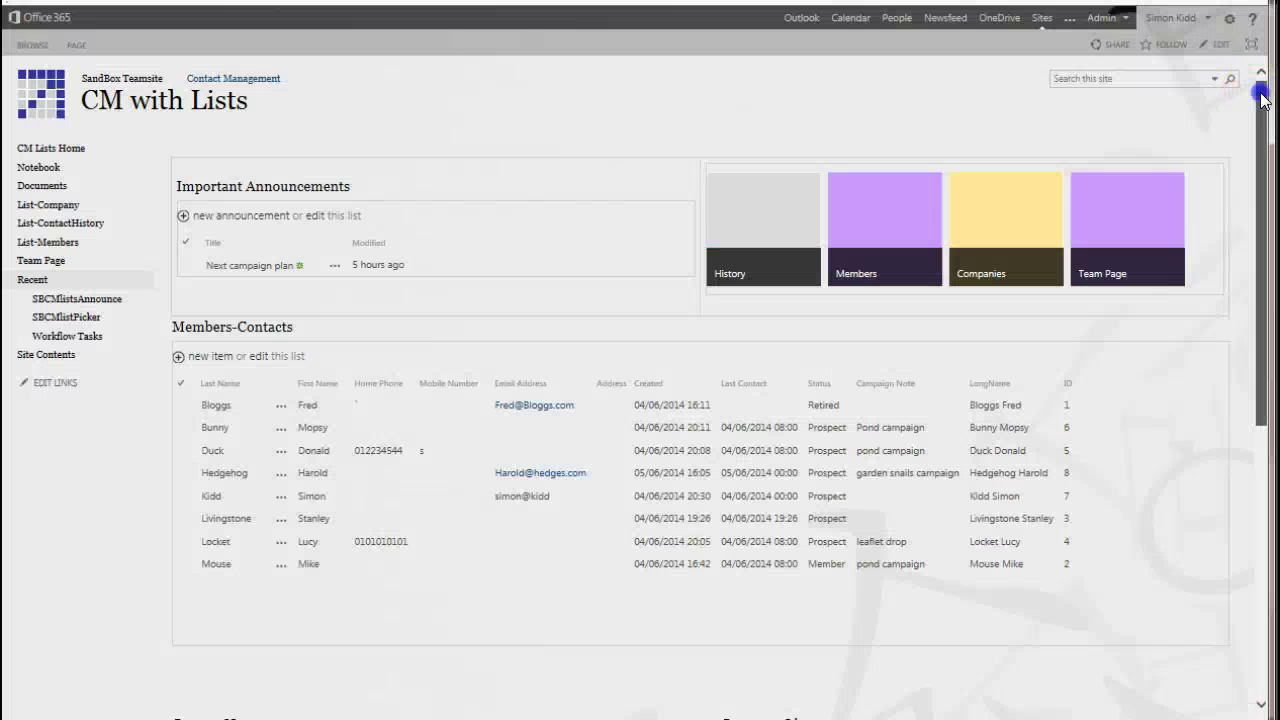
pyautogui.moveTo(1261, 97); pyautogui.dragTo(1257, 68)
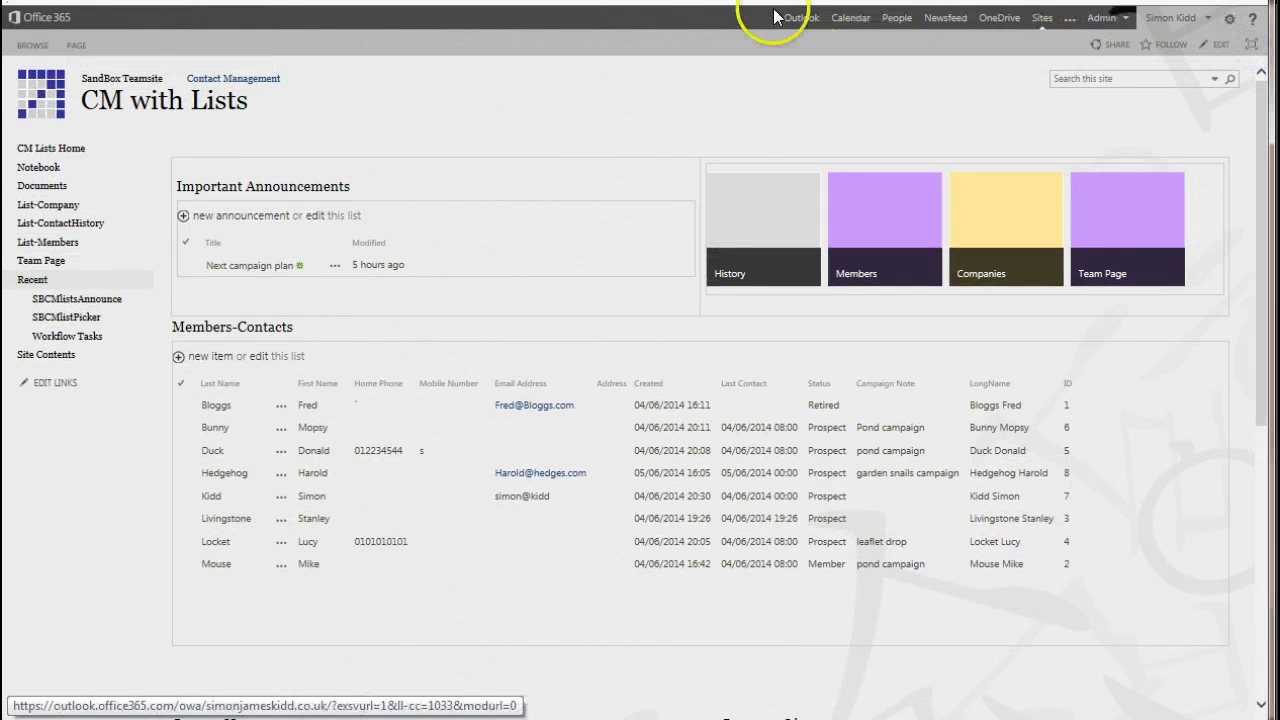